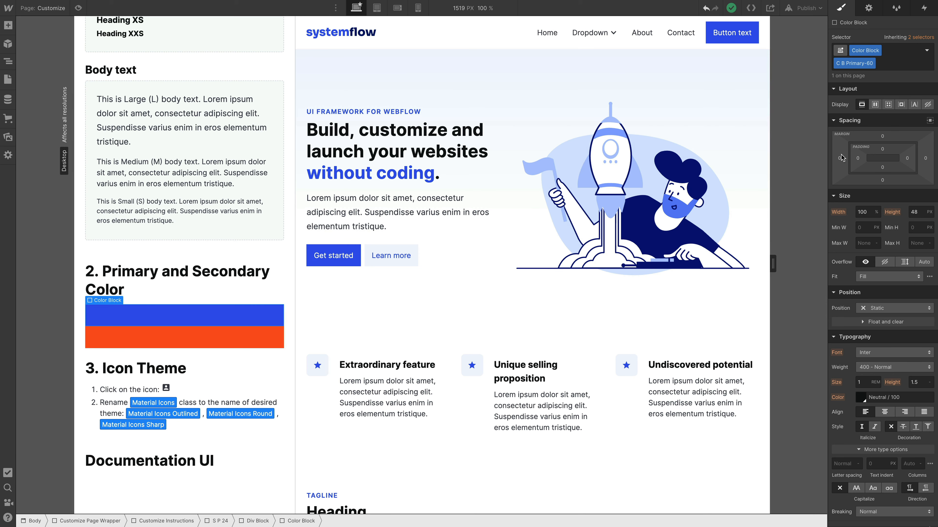
Step: Enter the hero section symbol for editing and select its large body paragraph
scroll(862, 179, "down", 5)
scroll(863, 178, "down", 3)
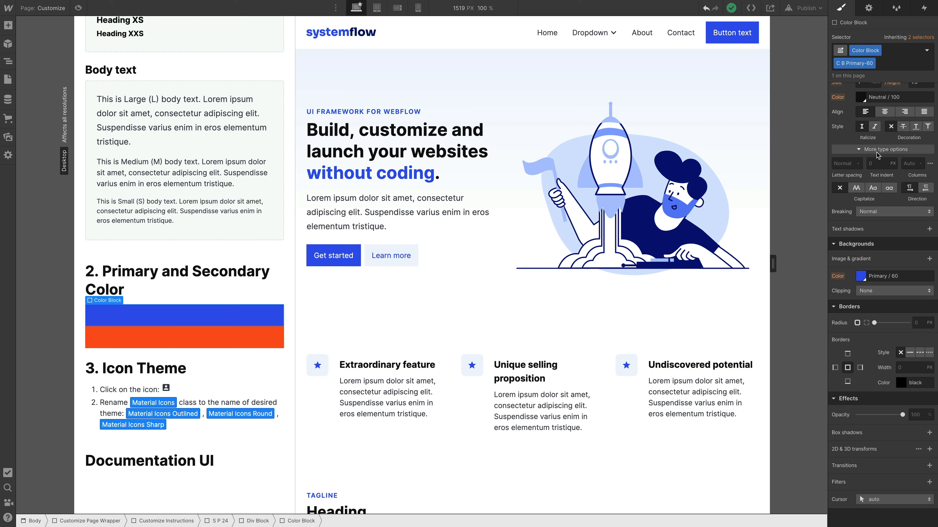
left_click(373, 210)
right_click(373, 209)
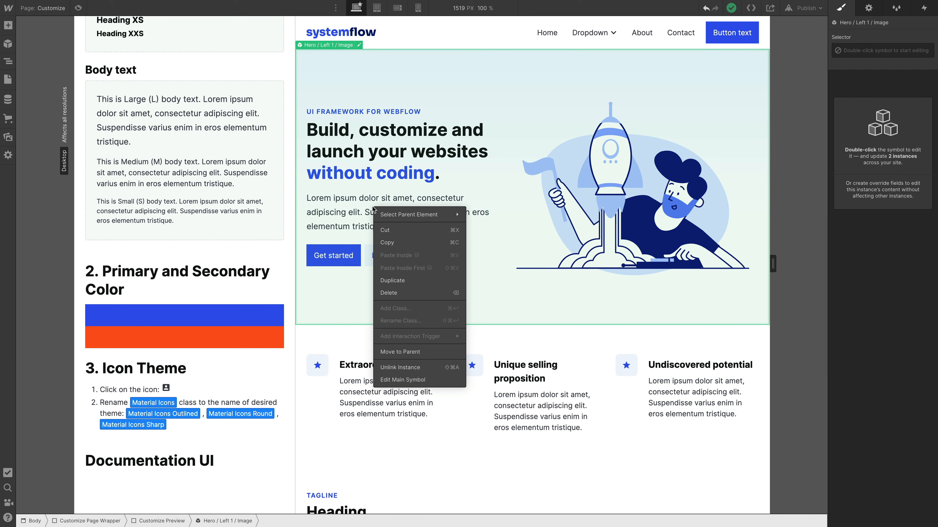
left_click(346, 208)
double_click(346, 208)
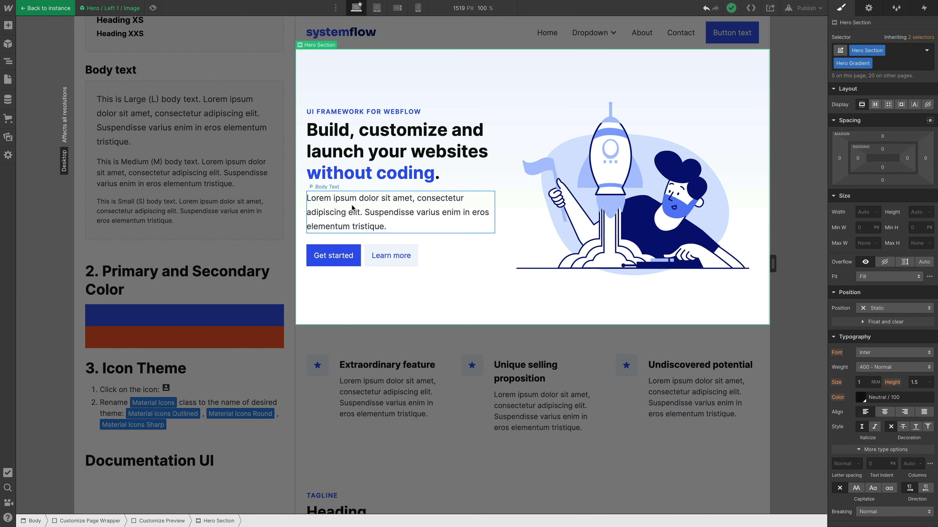
left_click(352, 206)
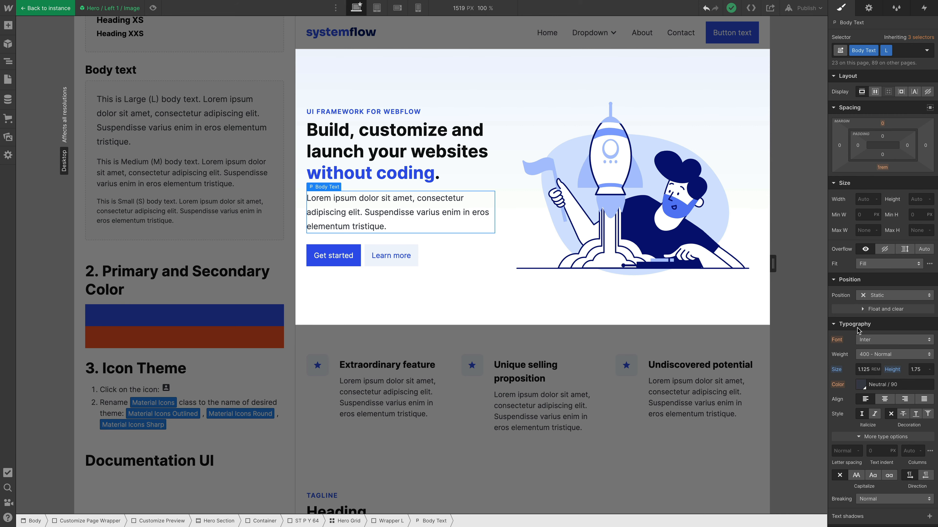
Step: Try the Primary / 70 swatch as the body paragraph's text color, and undo the change
left_click(860, 384)
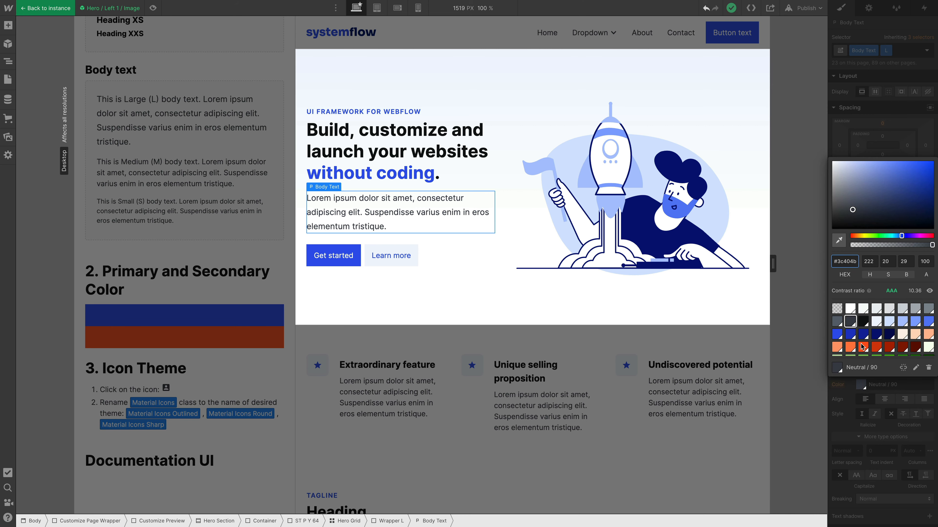
left_click(850, 336)
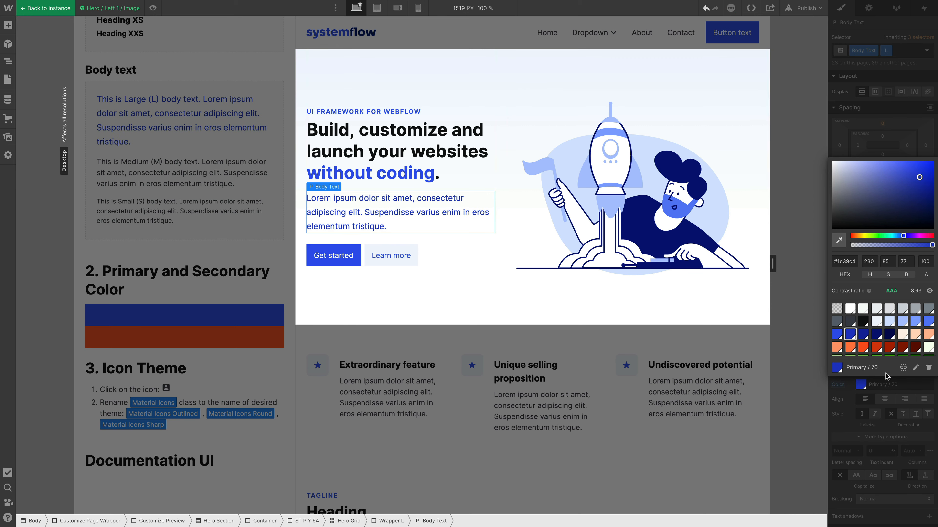
left_click(847, 388)
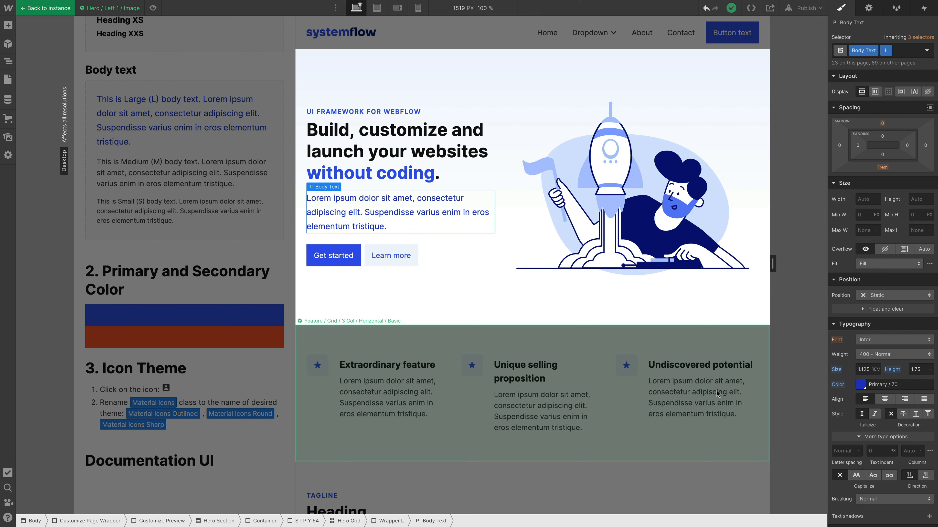
key("ctrl+z")
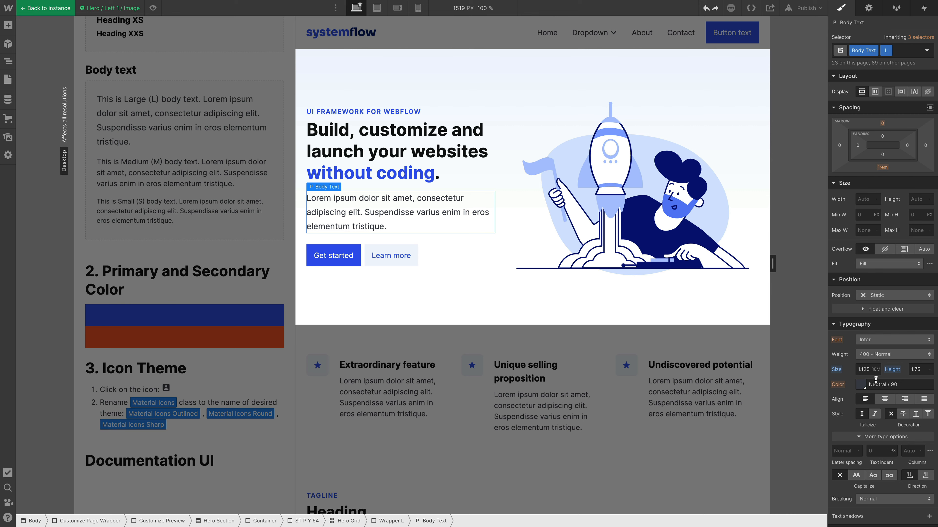
key("ctrl+Return")
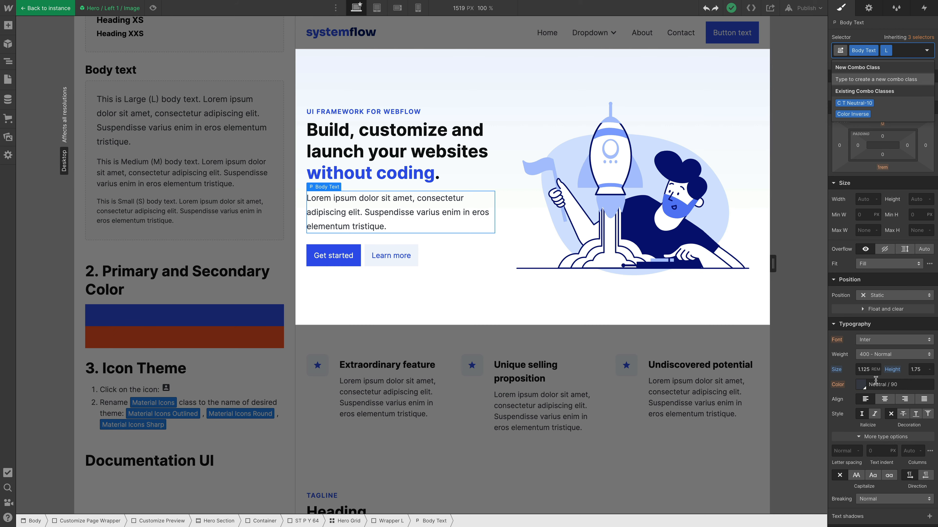
type("No")
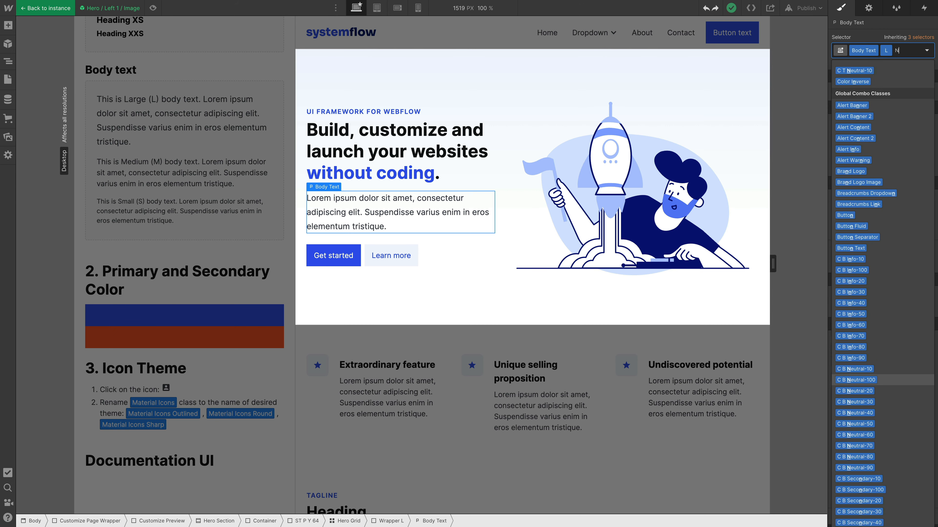
key("BackSpace")
type("ew")
key("BackSpace")
key("BackSpace")
key("BackSpace")
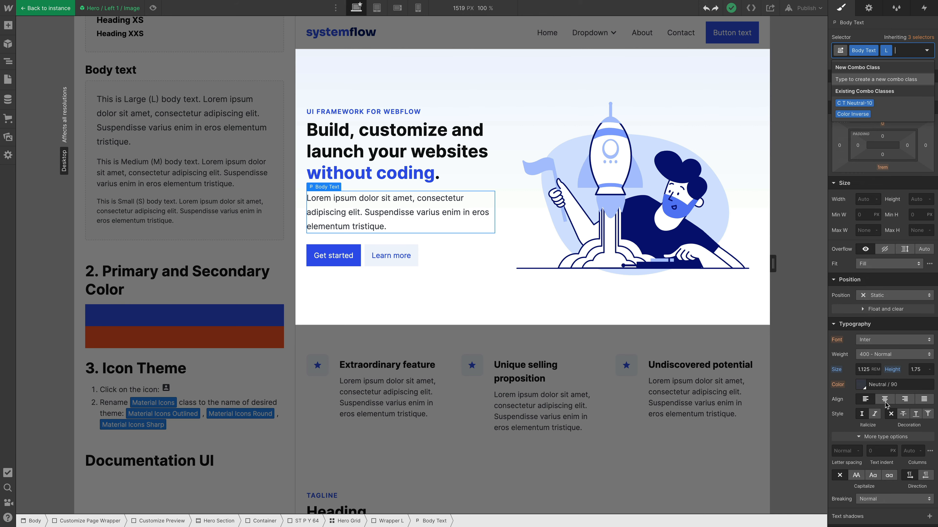
key("Escape")
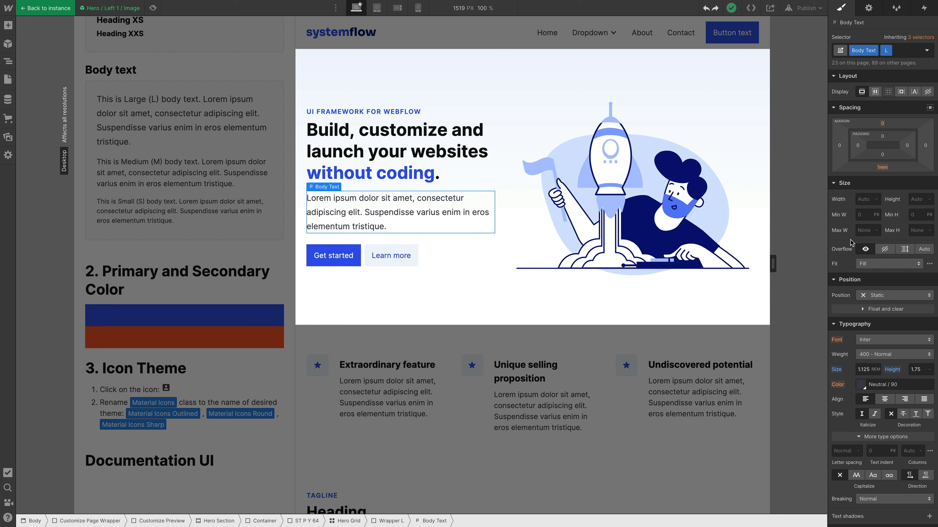
Step: Add the global combo class C T Primary-60 to the hero's body paragraph
key("ctrl+Return")
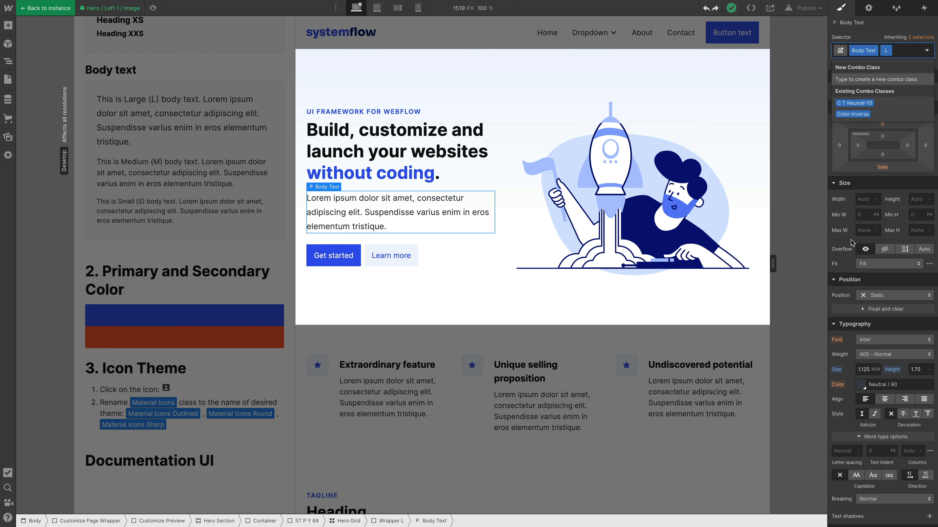
type("C T")
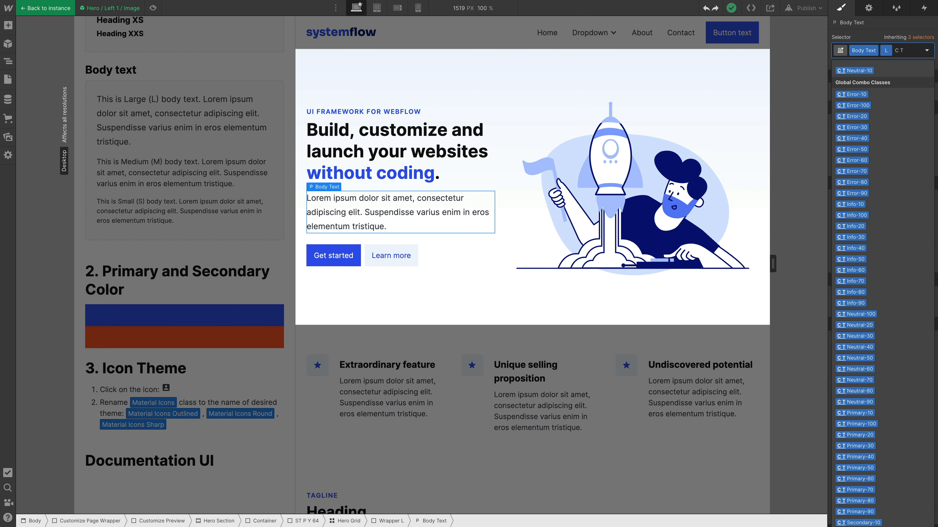
type(" Pr")
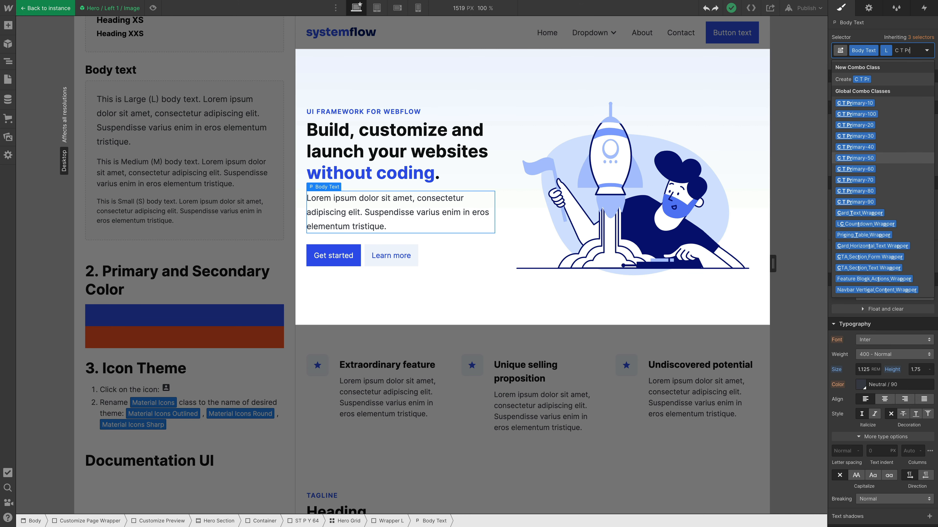
key("Return")
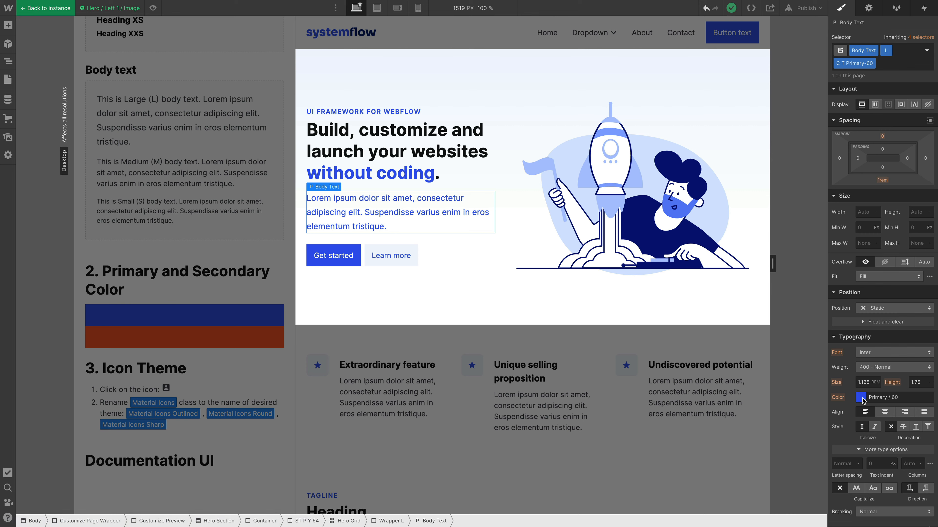
Step: Return to the page, select the primary color block and inspect the swatches of its background color
left_click(210, 317)
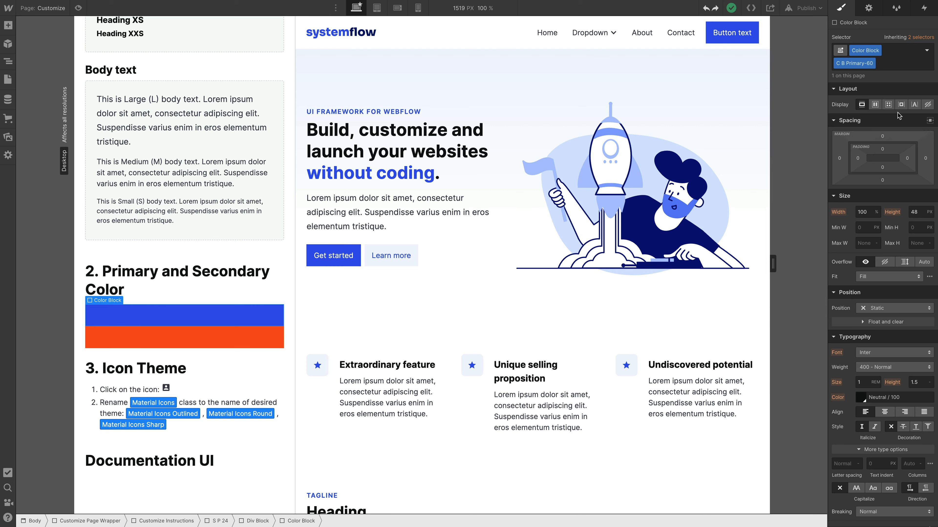
scroll(895, 388, "down", 6)
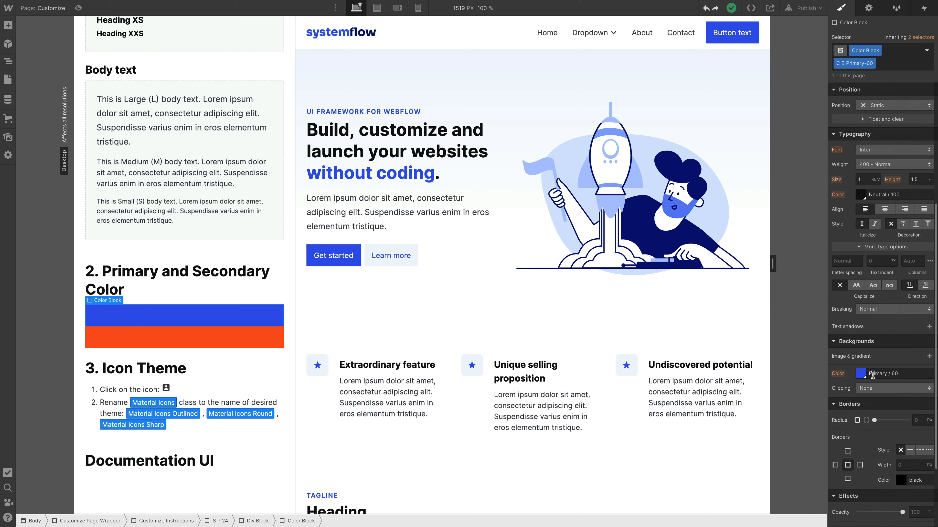
left_click(860, 374)
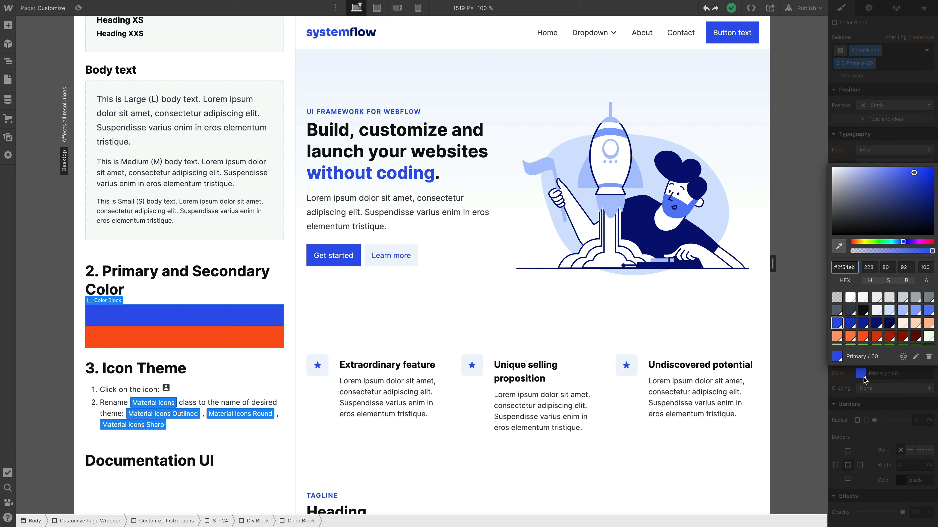
scroll(888, 307, "down", 1)
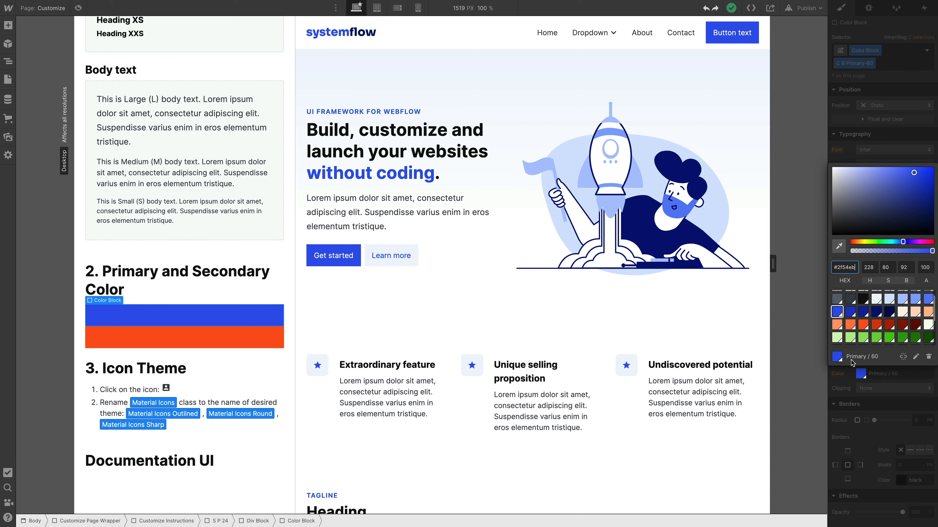
left_click(849, 373)
Step: Browse the saved color swatches available for the color block's text color, and close the picker
scroll(877, 328, "up", 1)
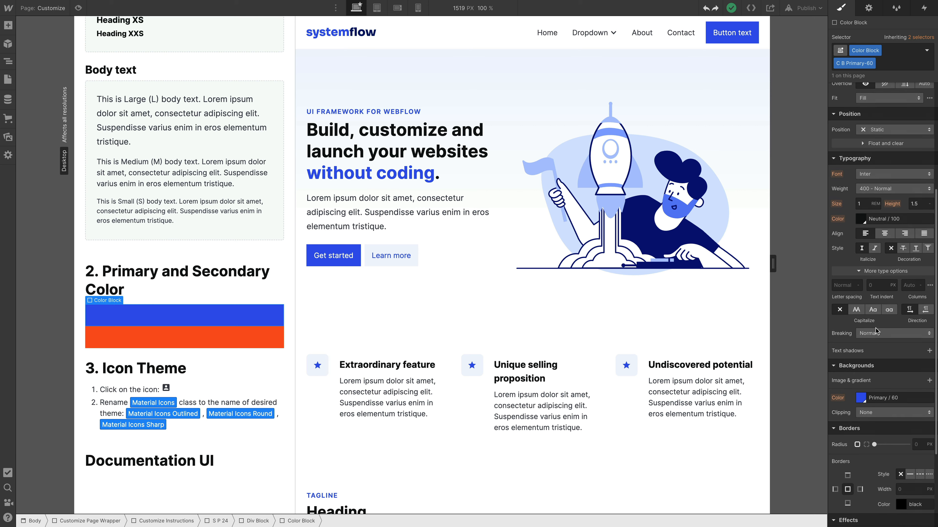
left_click(862, 221)
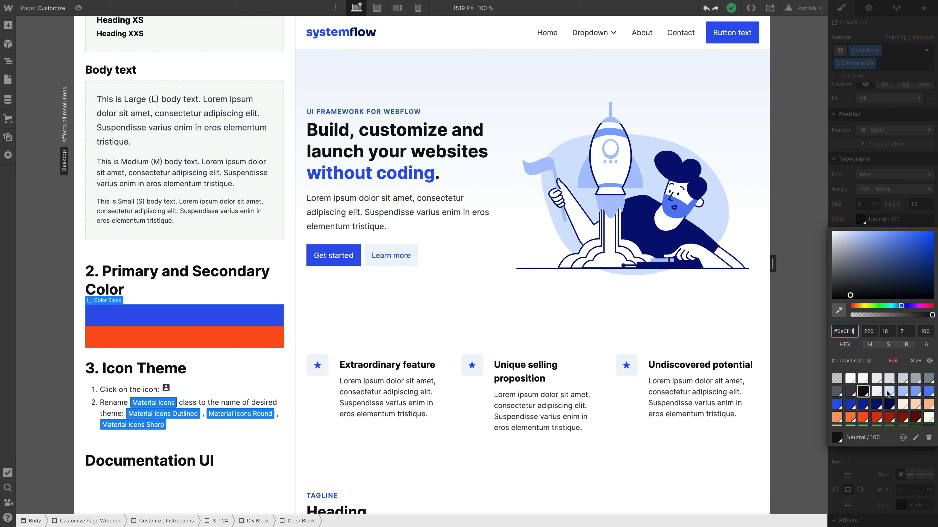
scroll(888, 395, "down", 2)
scroll(888, 395, "up", 2)
scroll(875, 408, "down", 2)
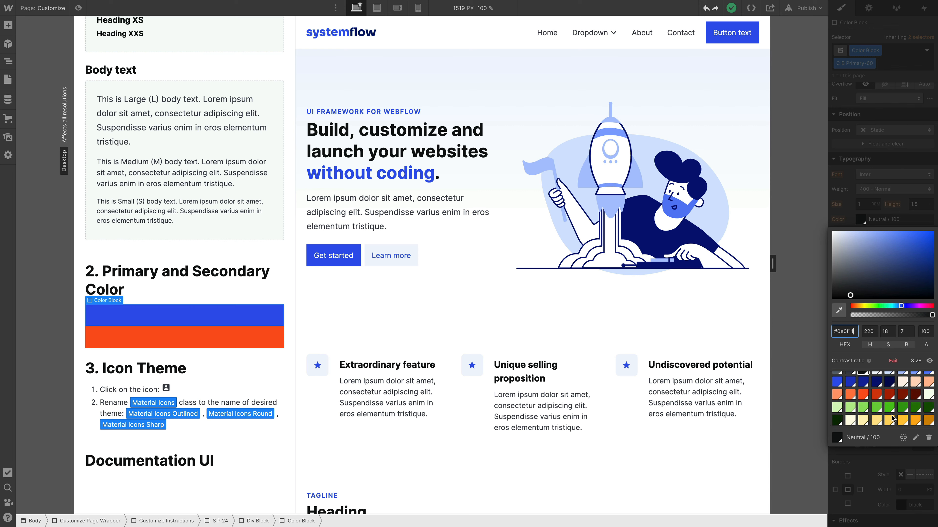
scroll(892, 418, "up", 2)
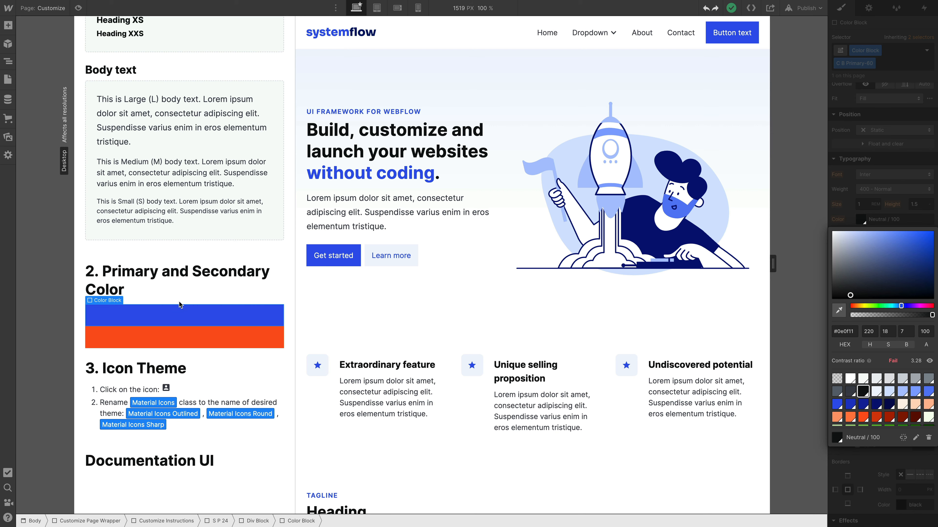
left_click(179, 302)
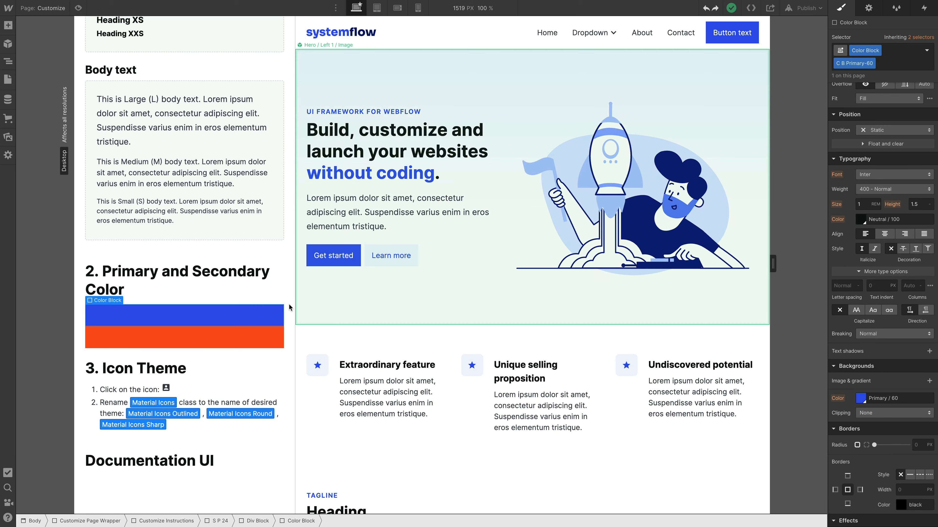
Step: Try a pink #eb2f9a directly as the primary color block's background, and undo it
left_click(861, 399)
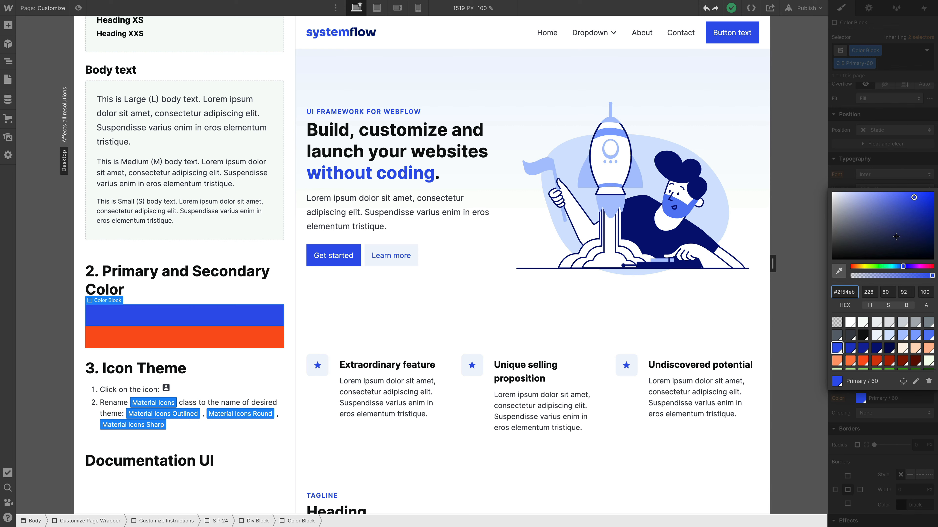
left_click(923, 265)
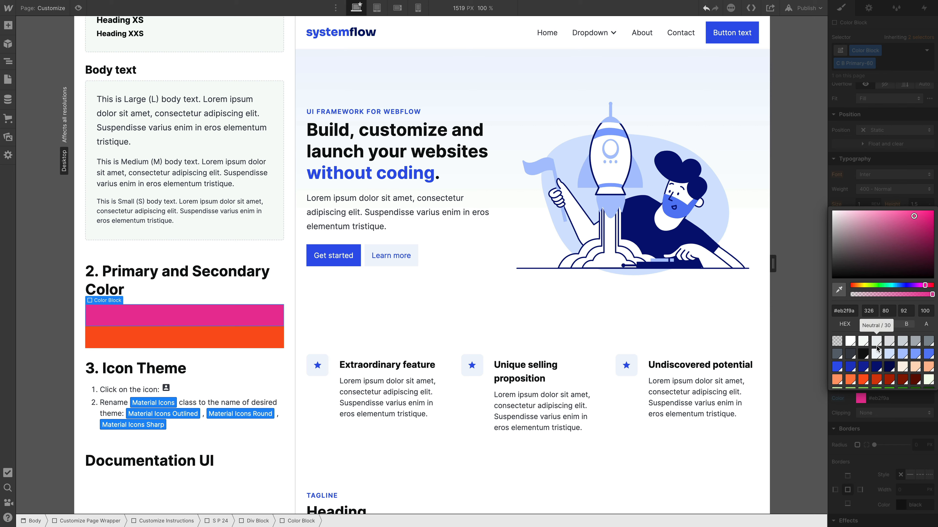
key("ctrl+z")
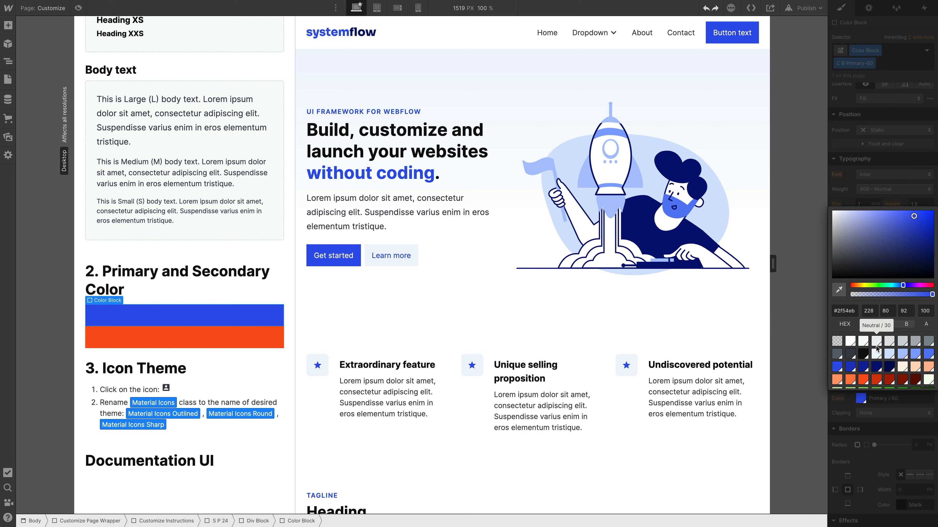
Step: Edit the global Primary / 60 swatch from the block's background color, shift its hue to magenta #eb2fde and save it
left_click(860, 400)
left_click(860, 400)
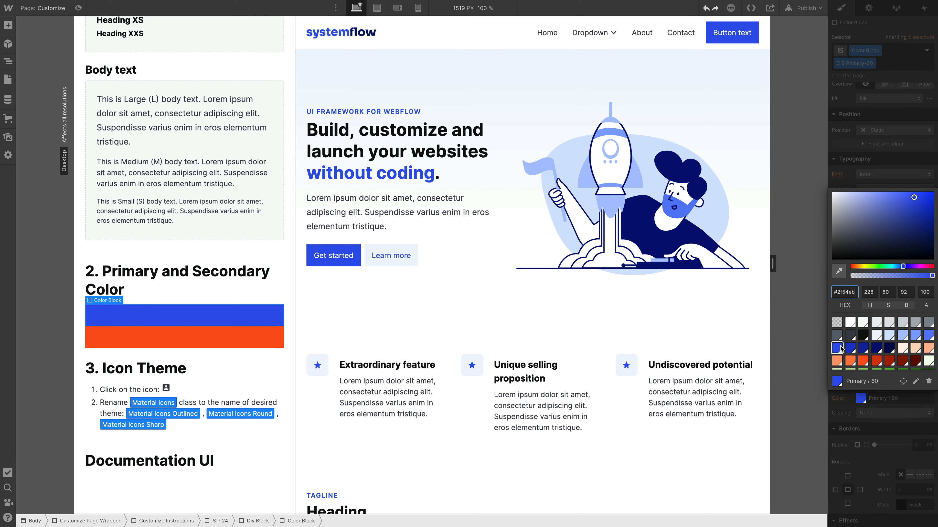
left_click(916, 383)
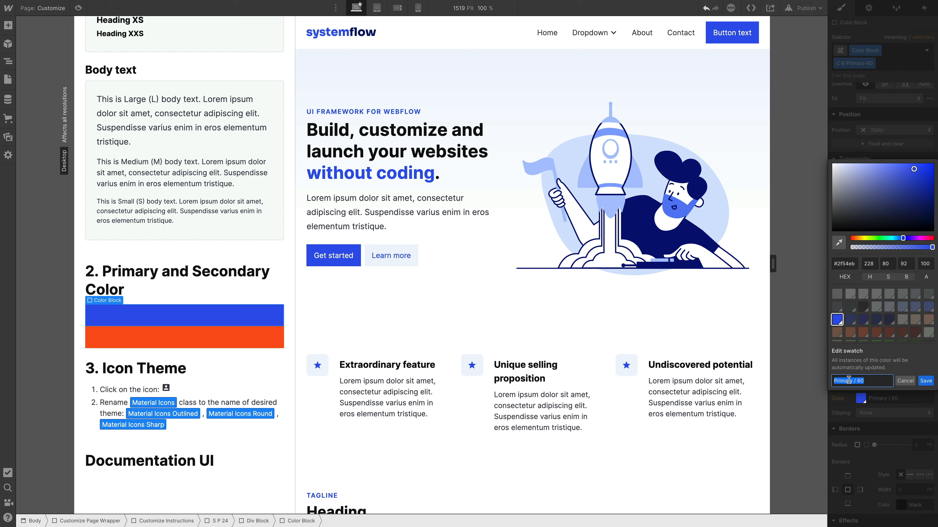
left_click(918, 238)
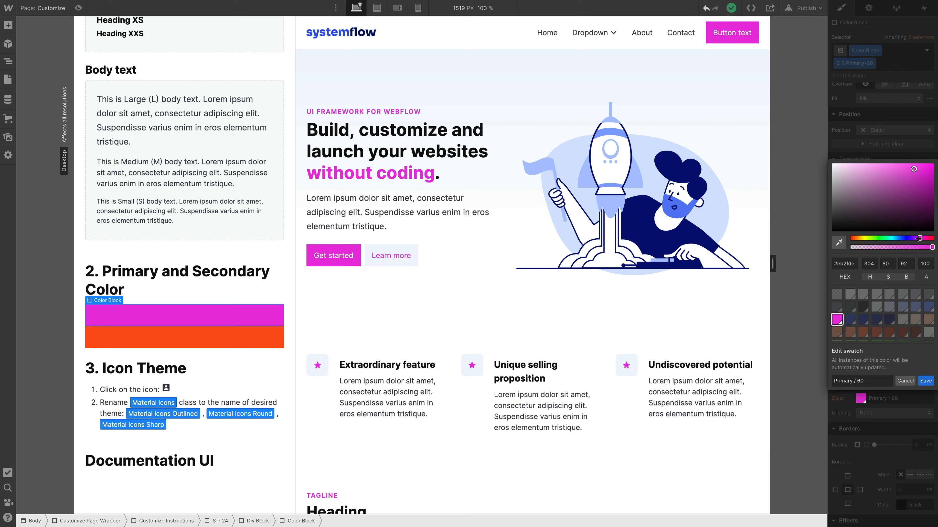
left_click(926, 382)
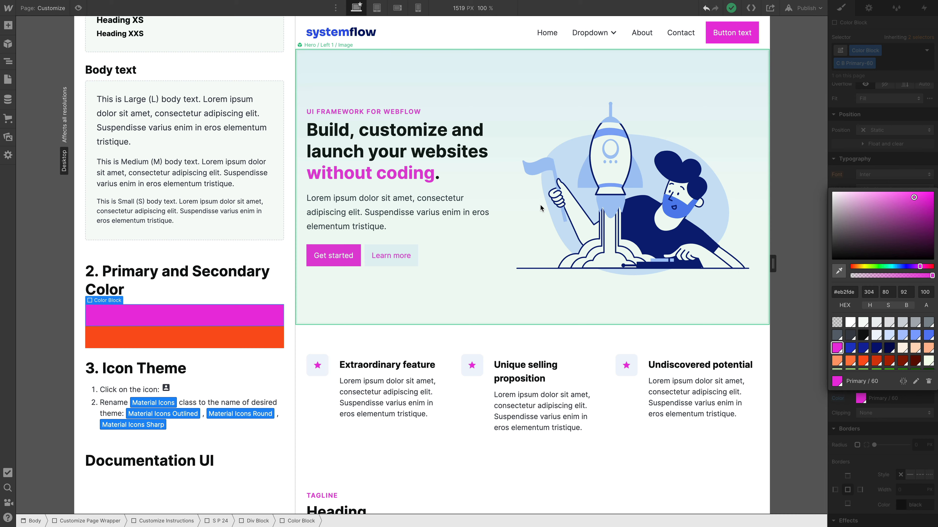
Step: Look through the page preview from the hero down to the pricing section to check the edited primary color
scroll(540, 205, "down", 2)
scroll(342, 102, "up", 2)
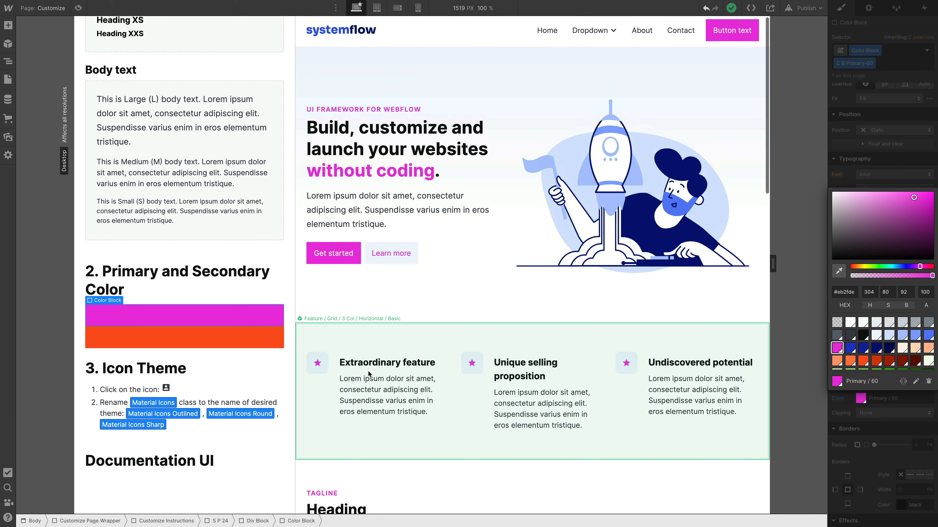
scroll(534, 375, "down", 10)
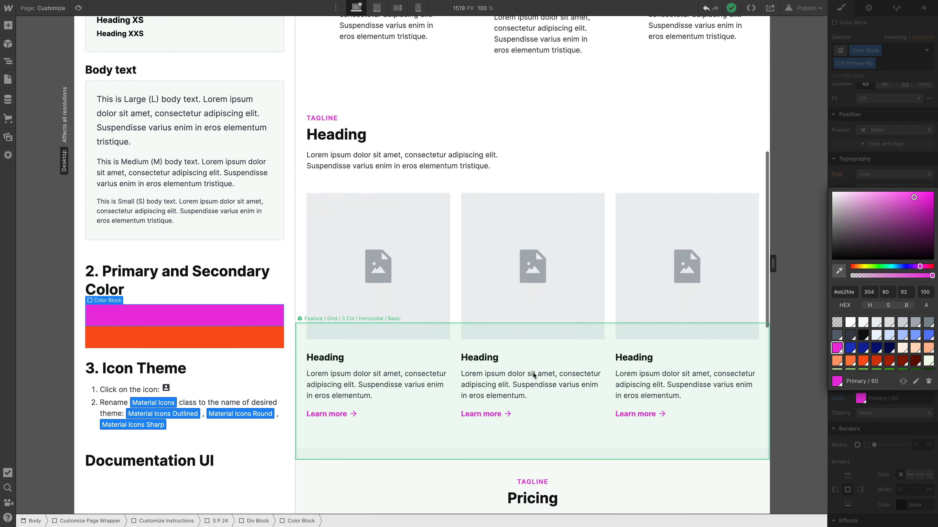
scroll(482, 285, "down", 6)
scroll(482, 285, "down", 3)
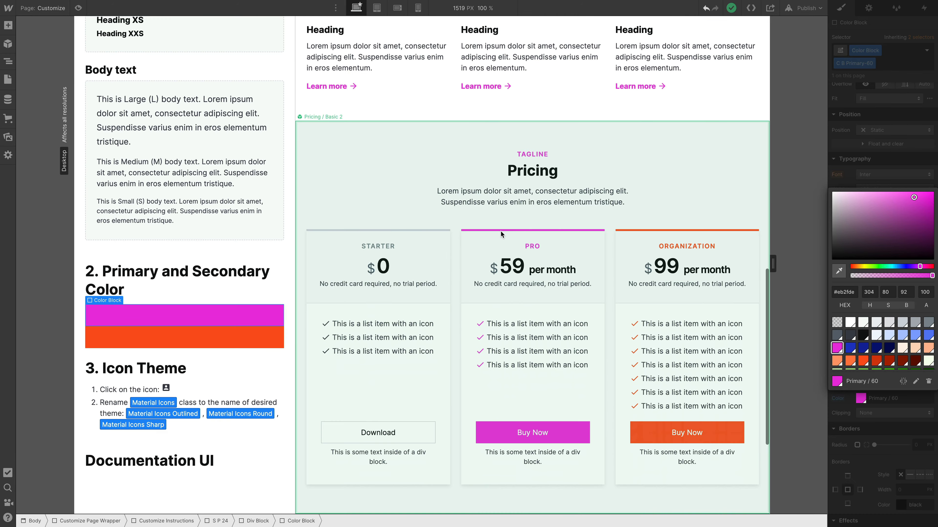
Step: Edit the global Secondary / 60 swatch from the secondary color block's background, change it to dark purple #7611a5 and save it
scroll(542, 250, "up", 8)
scroll(542, 250, "up", 10)
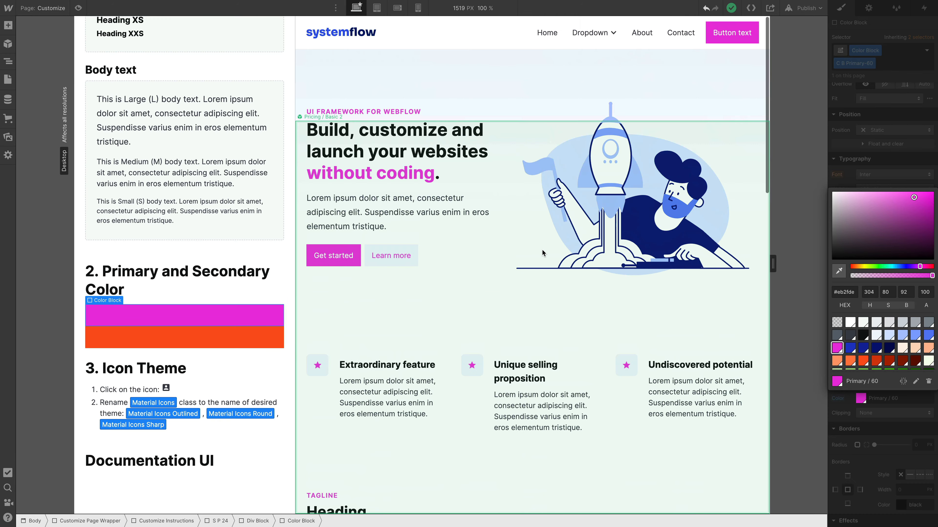
scroll(542, 250, "down", 12)
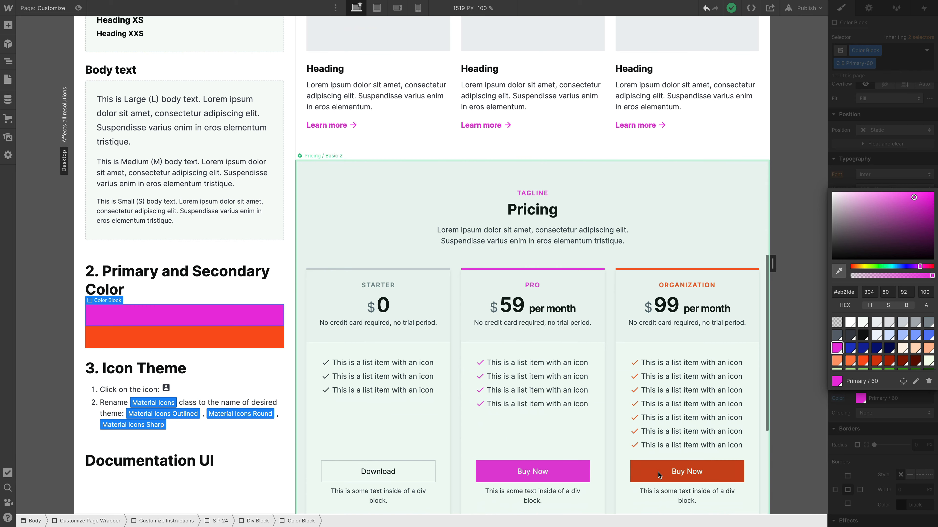
left_click(195, 344)
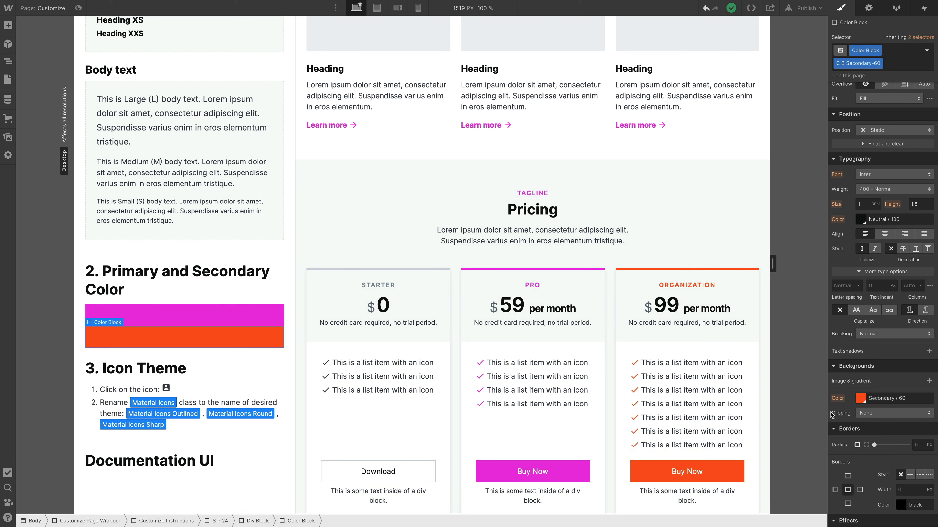
left_click(860, 398)
left_click(915, 381)
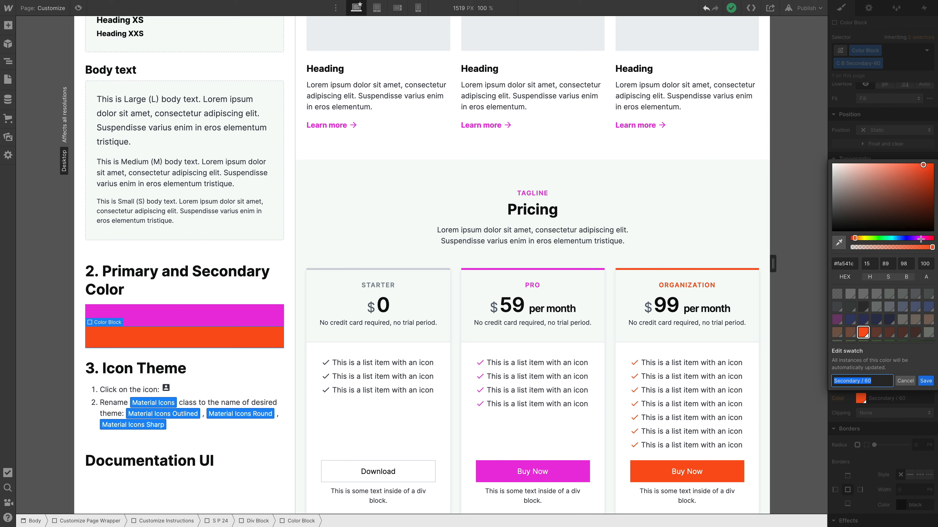
left_click(913, 238)
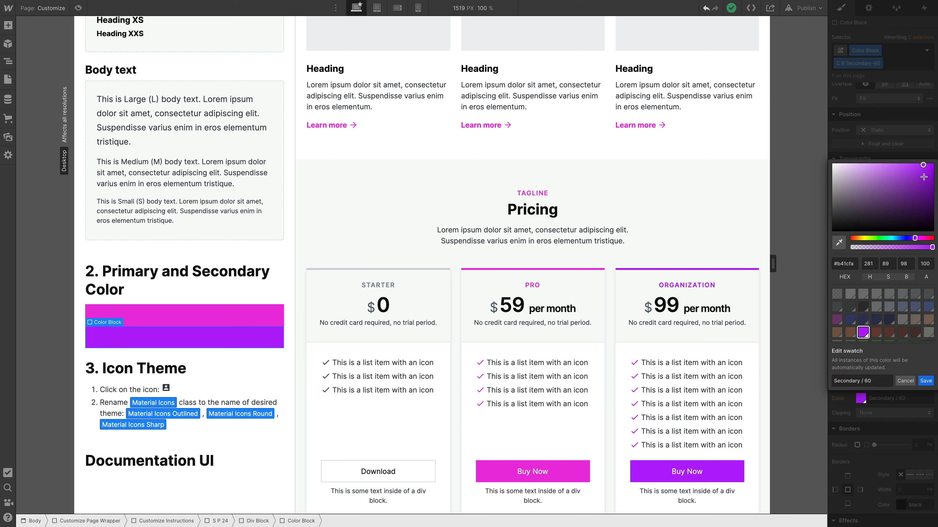
left_click_drag(924, 177, 924, 188)
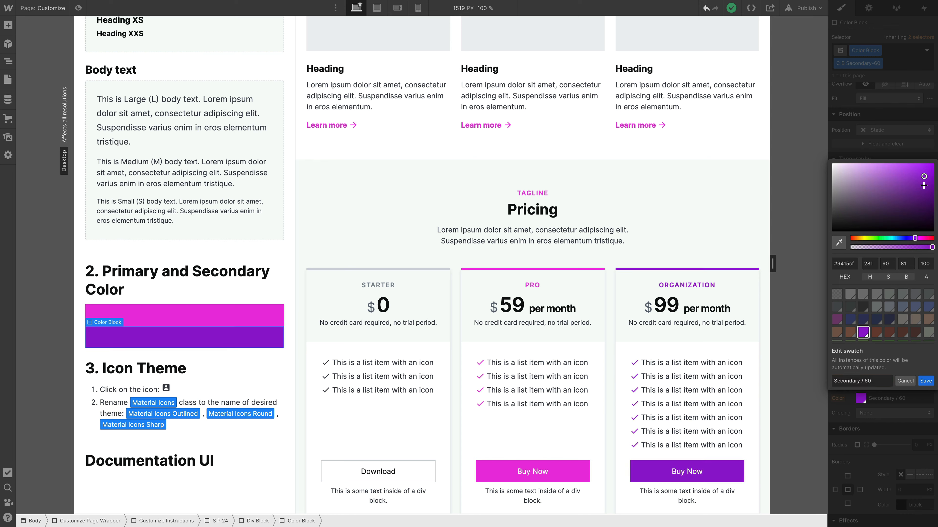
left_click(924, 381)
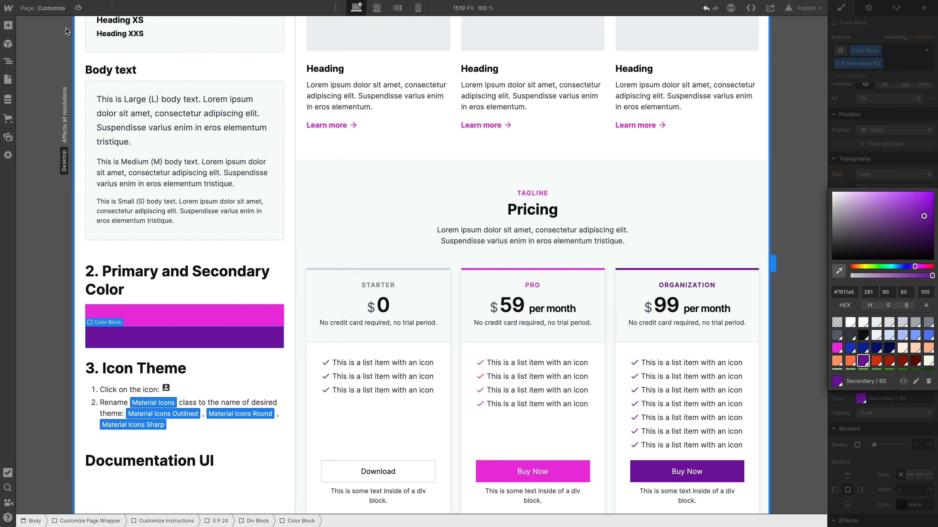
Step: Open the style guide's Color page at the section about using colors from Figma
left_click(51, 9)
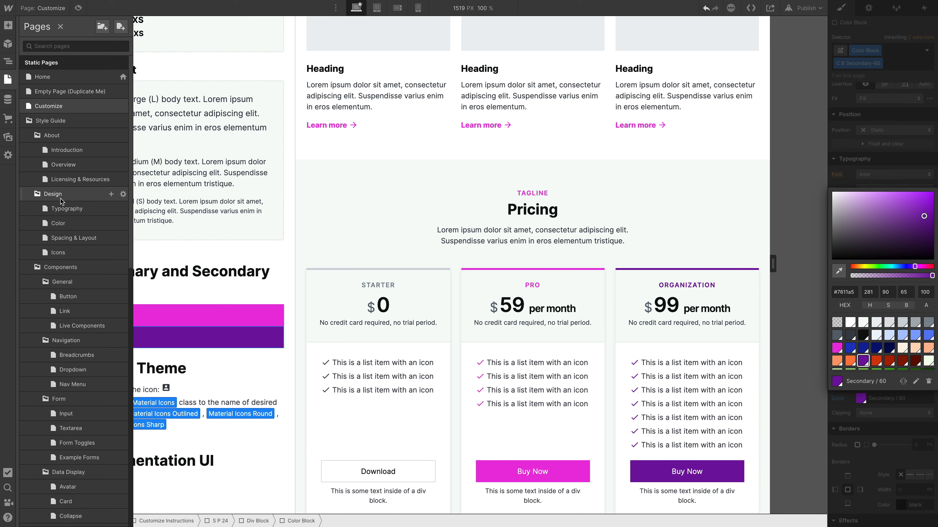
left_click(62, 224)
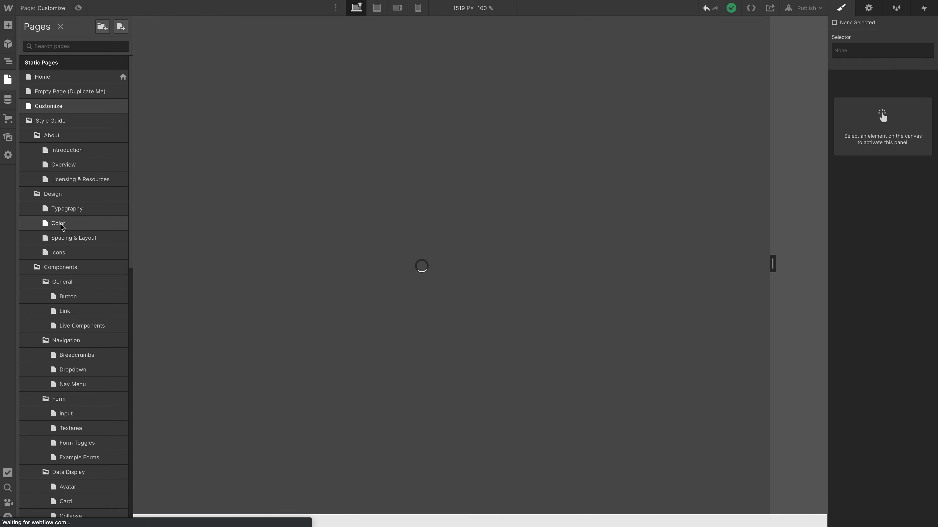
scroll(355, 221, "down", 5)
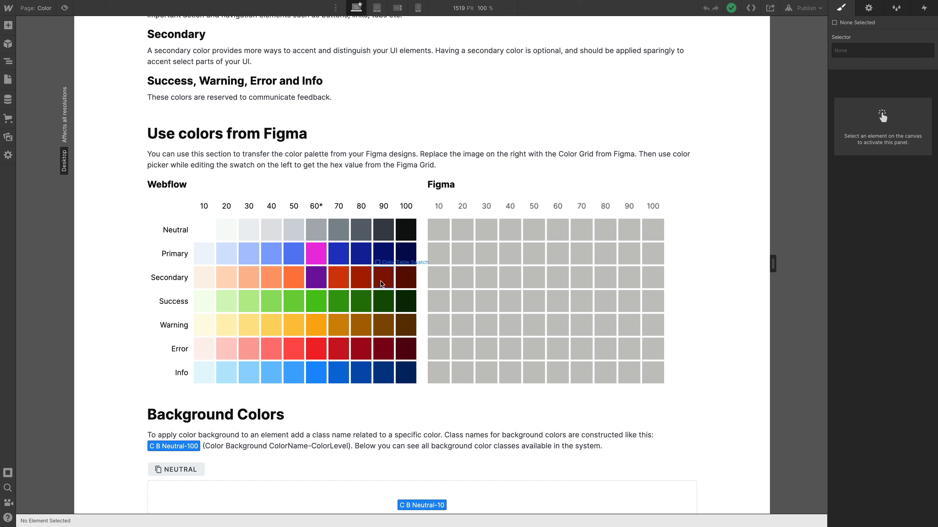
Step: Inspect the classes and background color of the Primary 60 and Secondary 60 swatches in the Webflow color grid
left_click(314, 264)
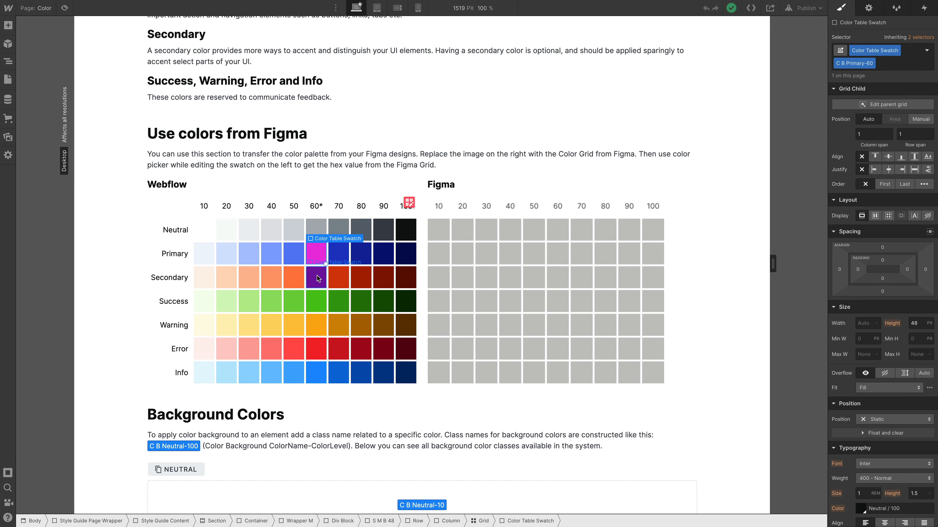
left_click(317, 276)
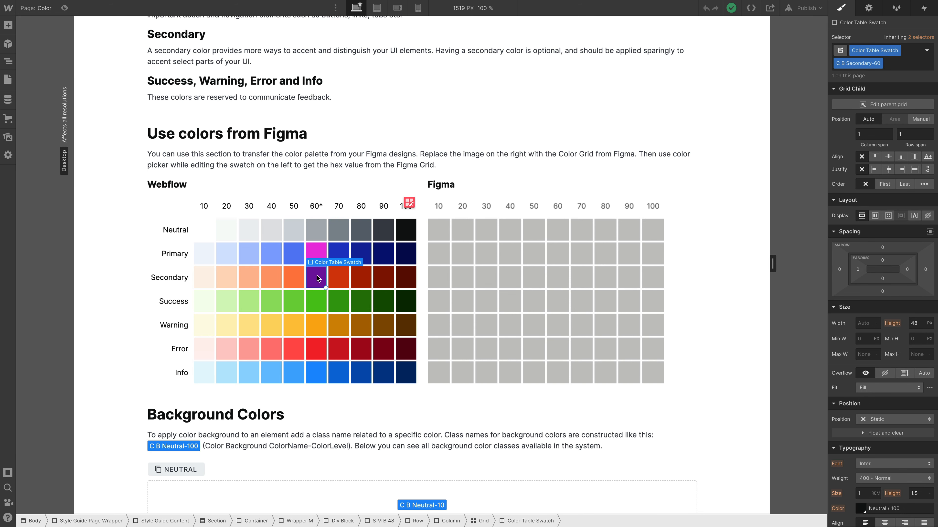
left_click(316, 255)
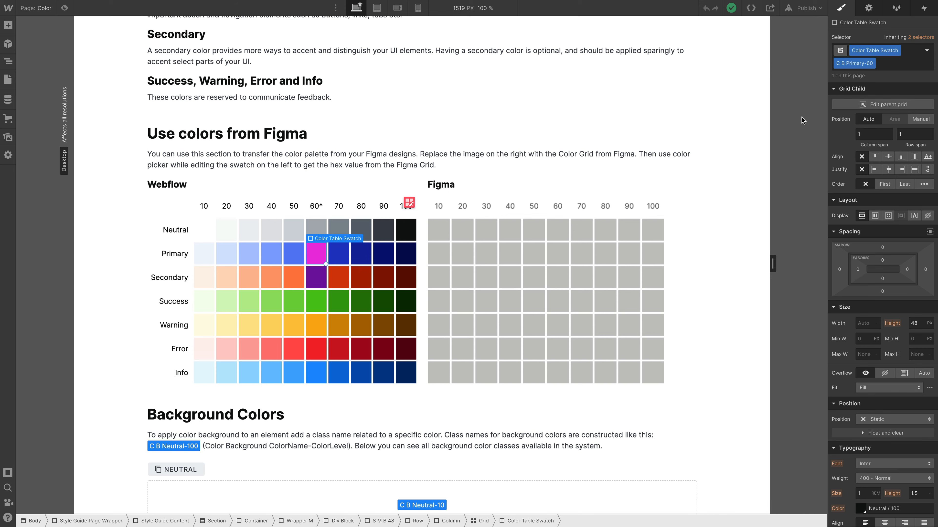
left_click(317, 283)
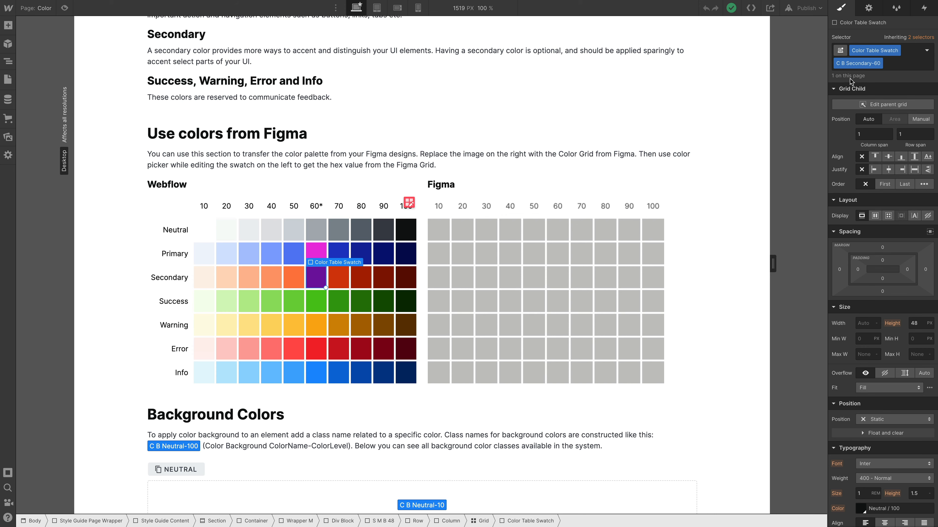
scroll(874, 268, "down", 8)
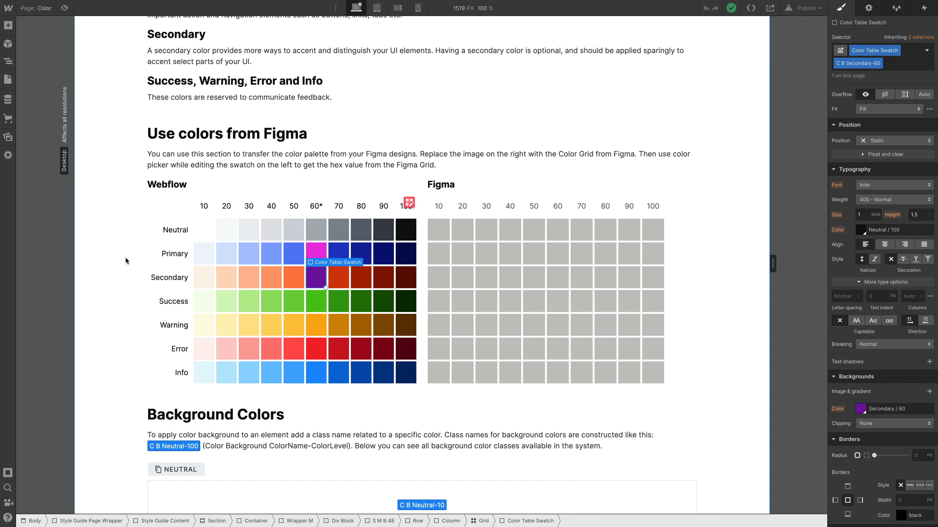
left_click(118, 259)
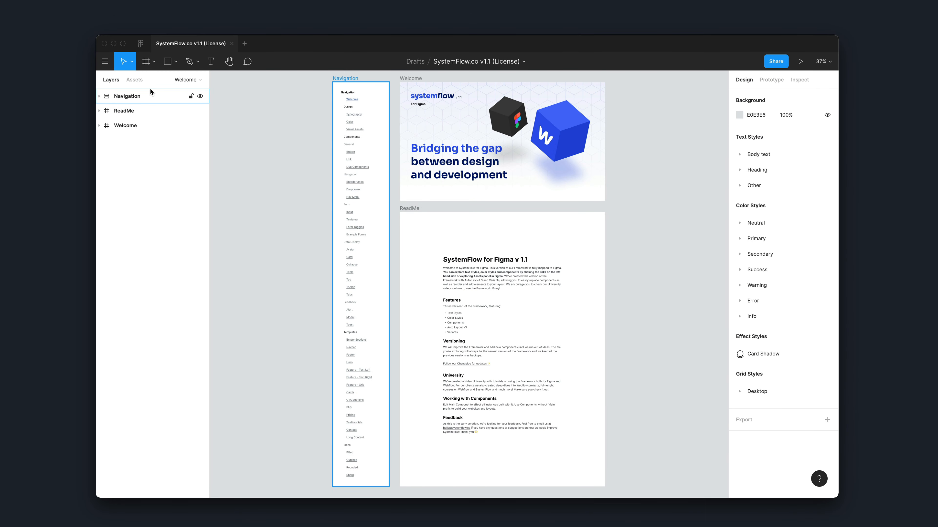
Step: Switch to the SystemFlow.co v1.1 file in Figma, open its Color page and copy the Swatches group
left_click(190, 81)
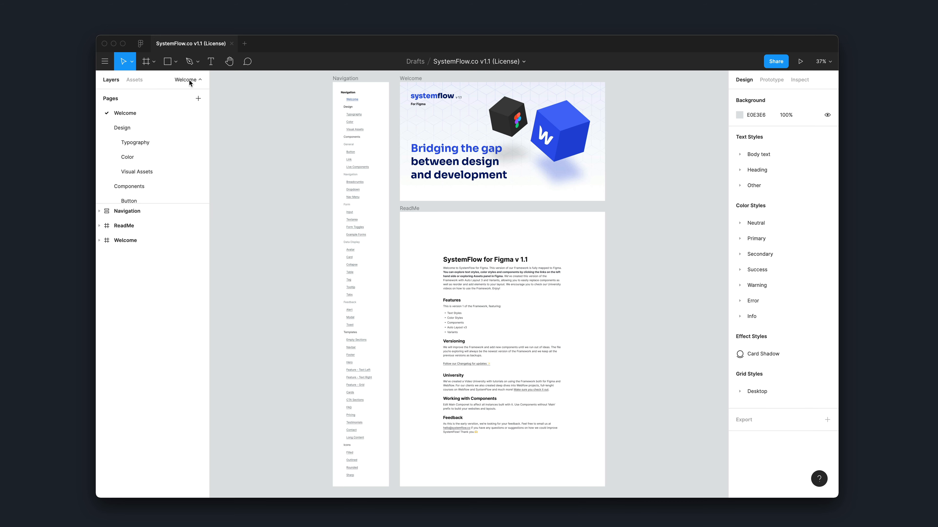
scroll(145, 157, "down", 1)
left_click(132, 142)
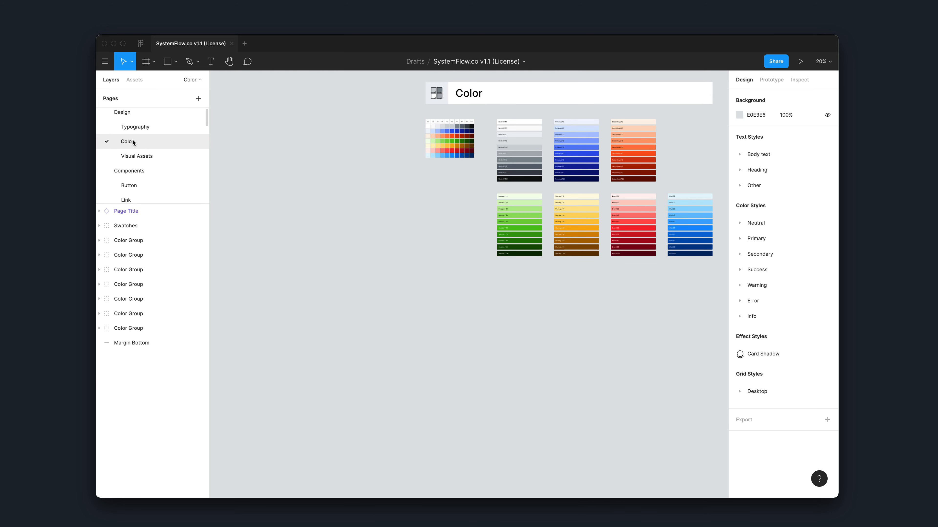
scroll(440, 141, "up", 5)
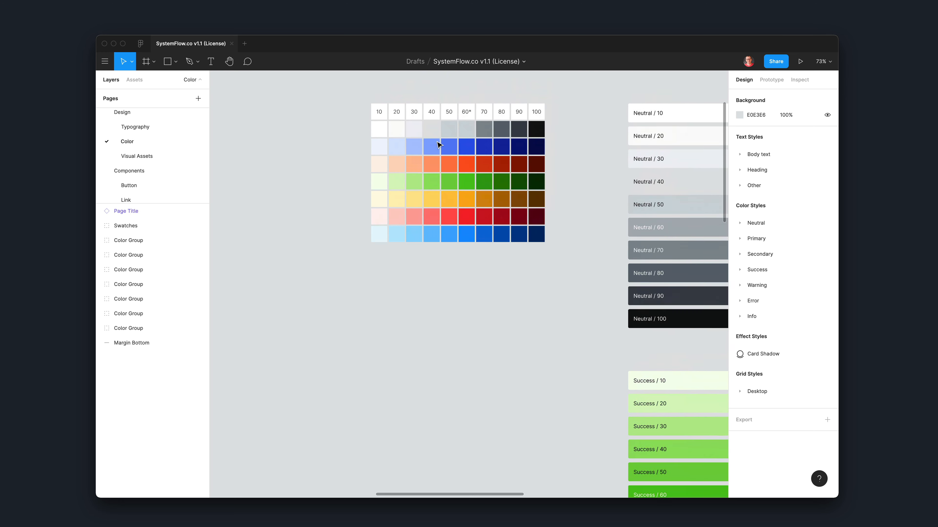
left_click(422, 148)
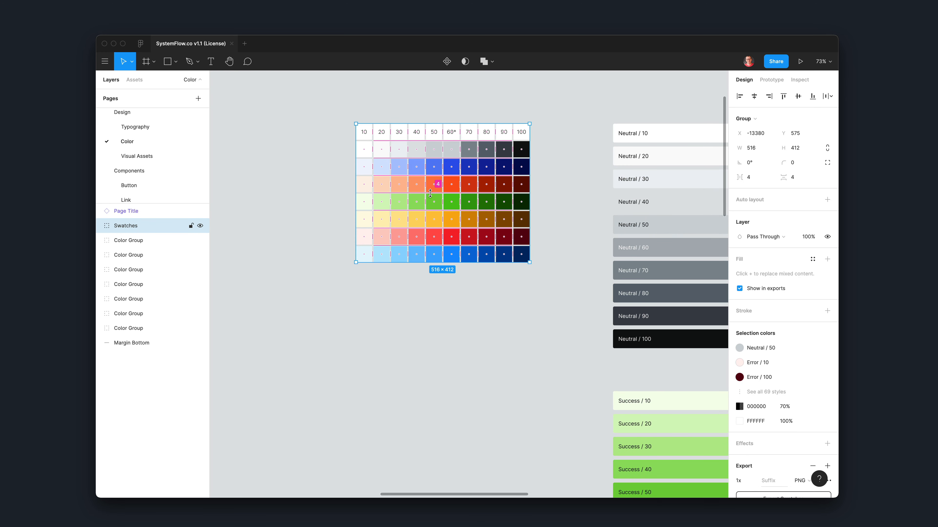
Step: Paste the Swatches group onto the empty Design page
left_click(137, 114)
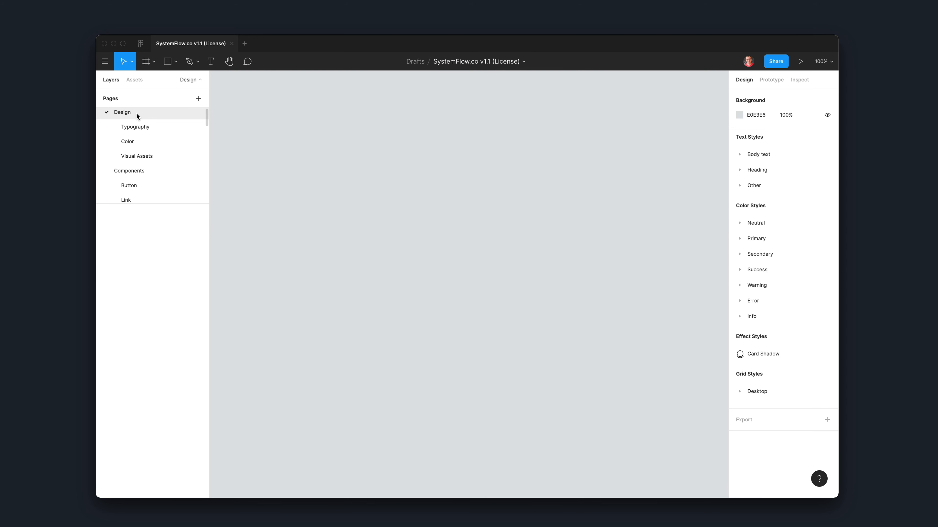
scroll(155, 135, "up", 1)
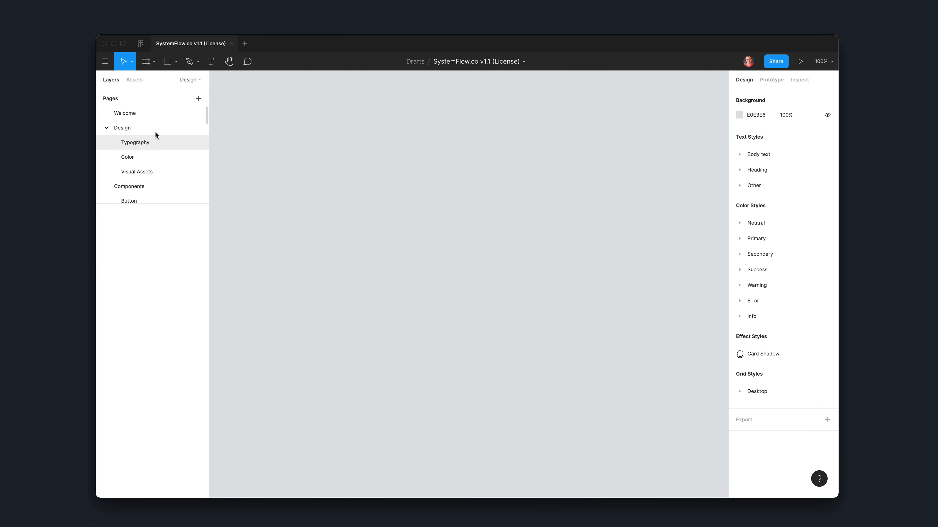
left_click(124, 113)
left_click(127, 128)
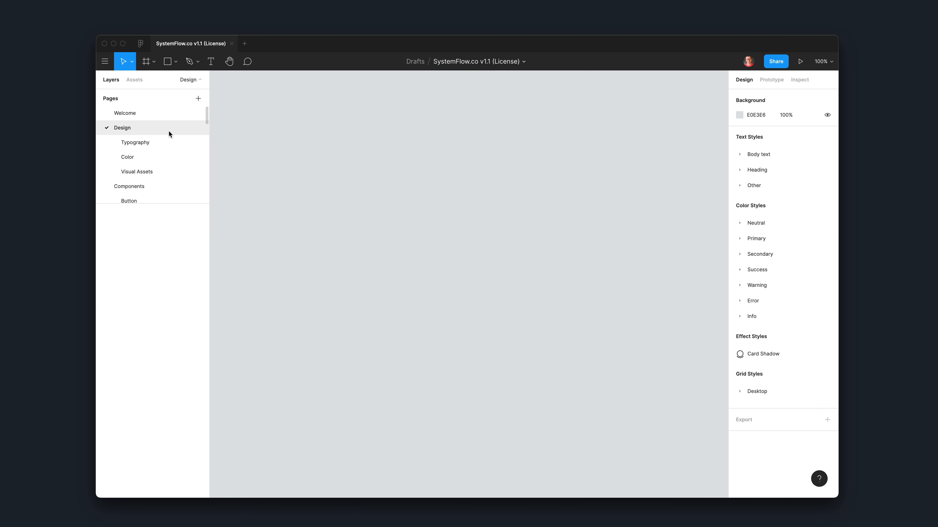
key("super+v")
scroll(425, 184, "down", 5)
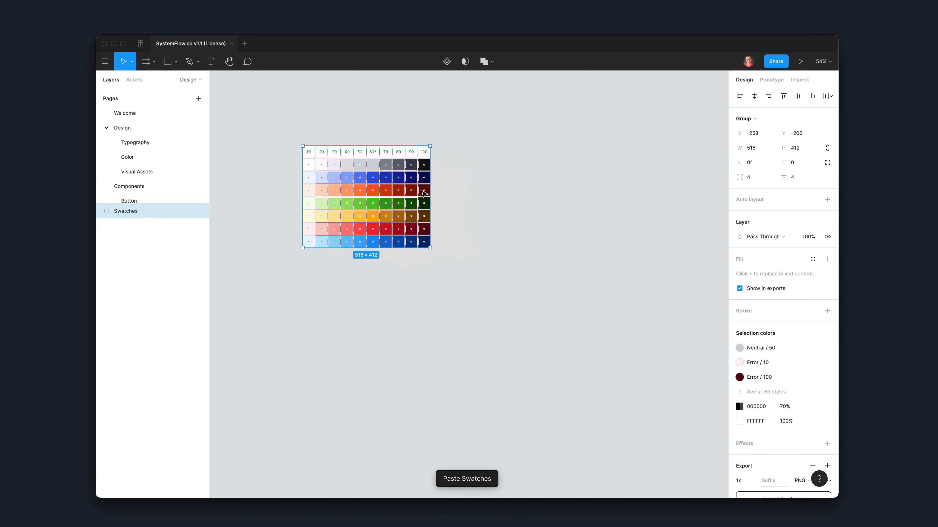
Step: Draw a frame about 629 by 1110 beside the swatch grid, and delete it
scroll(425, 185, "down", 1)
left_click(429, 178)
key("f")
mouse_move(423, 132)
left_mouse_down()
mouse_move(488, 272)
mouse_move(578, 406)
left_mouse_up()
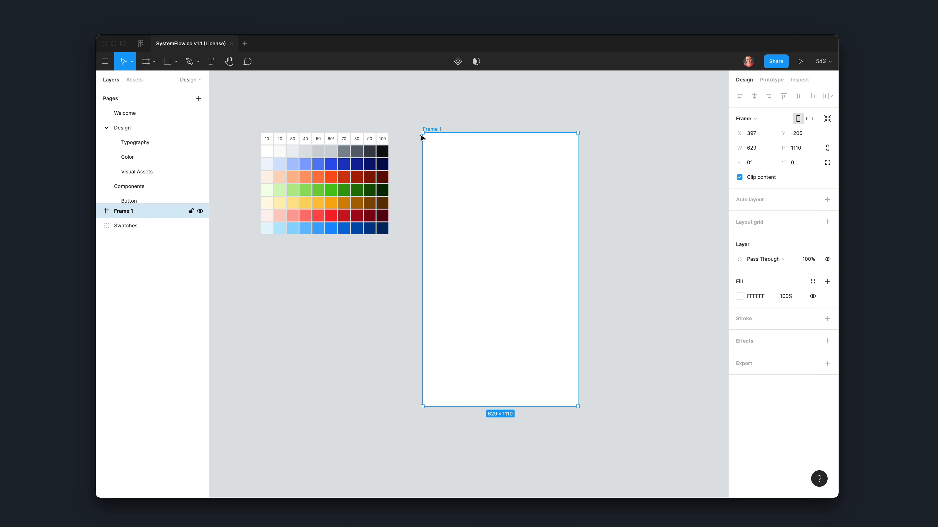
key("Delete")
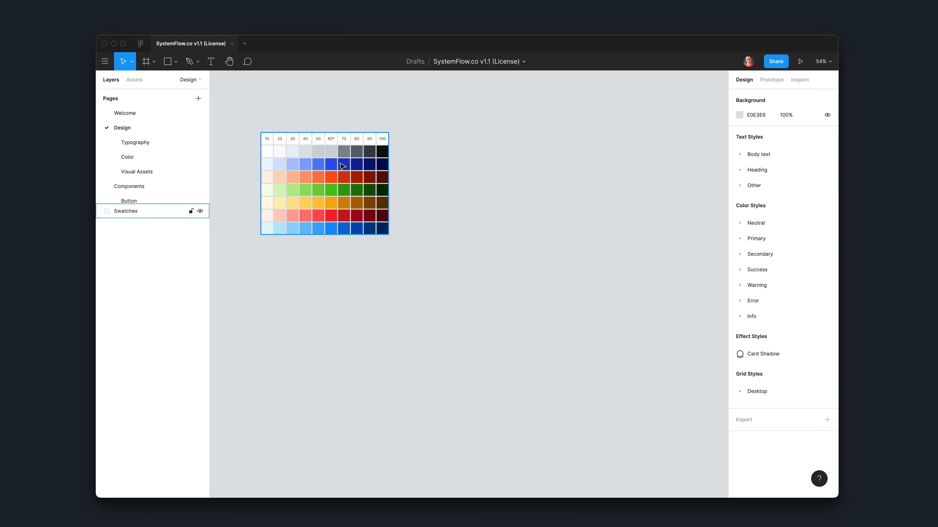
Step: Select the Primary 60 rectangle in the pasted swatch grid and open the color styles for its fill
scroll(329, 173, "up", 5)
scroll(330, 173, "up", 1)
scroll(330, 173, "left", 3)
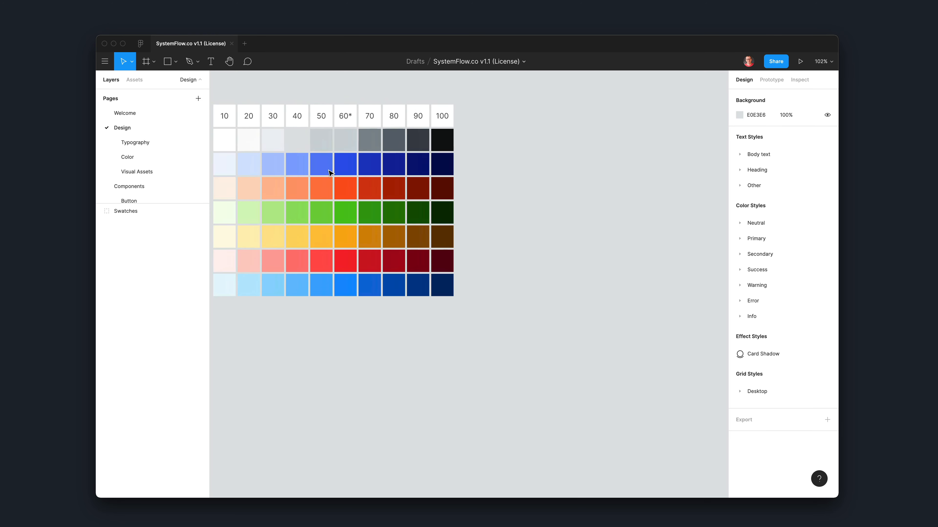
scroll(330, 173, "up", 2)
scroll(329, 173, "up", 3)
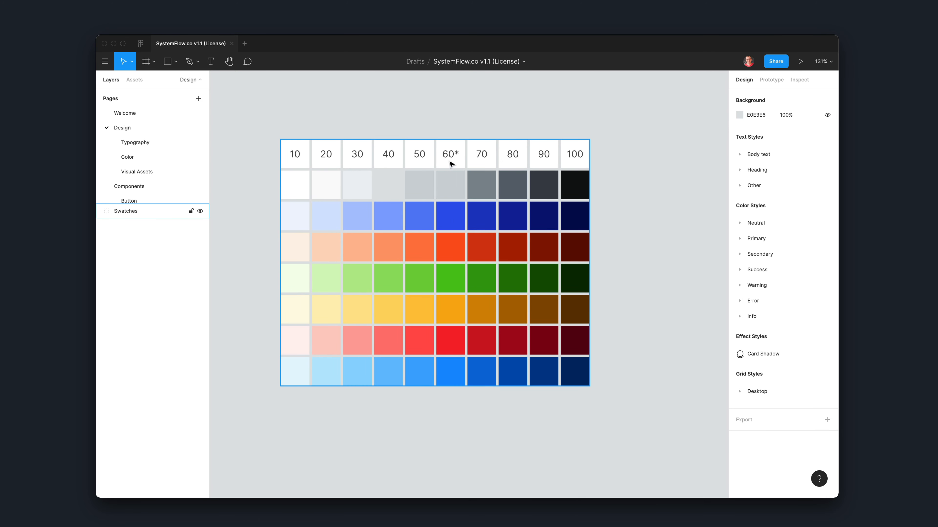
left_click(451, 226)
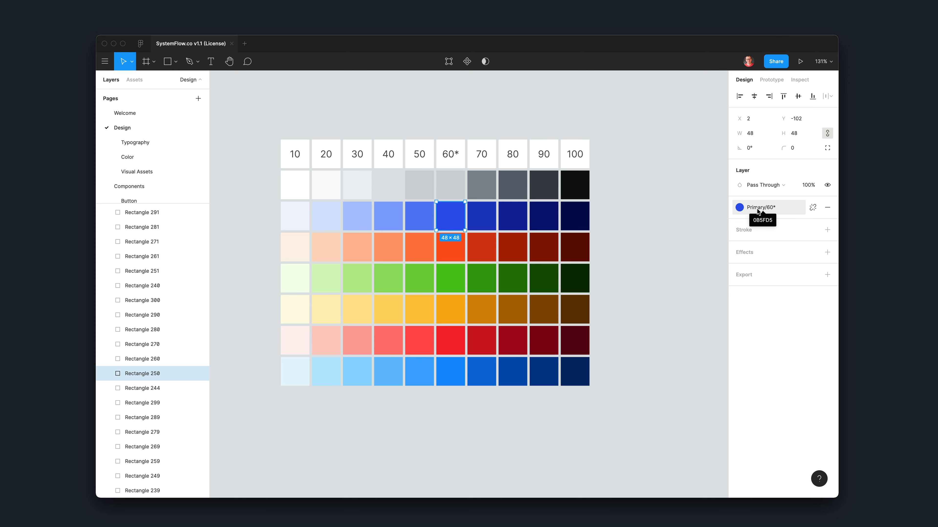
left_click(741, 208)
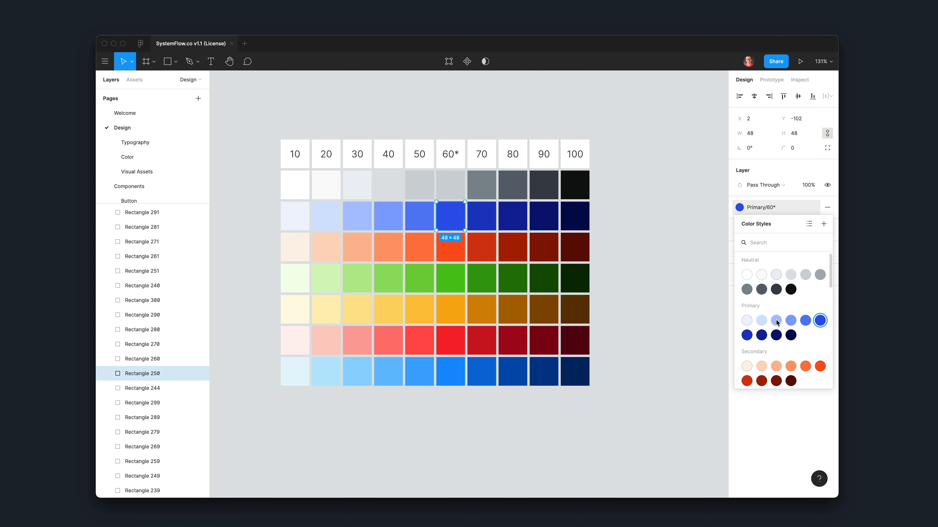
Step: Edit the Primary/60* color style to the purple C52FEB
scroll(776, 323, "down", 3)
scroll(776, 323, "up", 2)
scroll(777, 323, "down", 4)
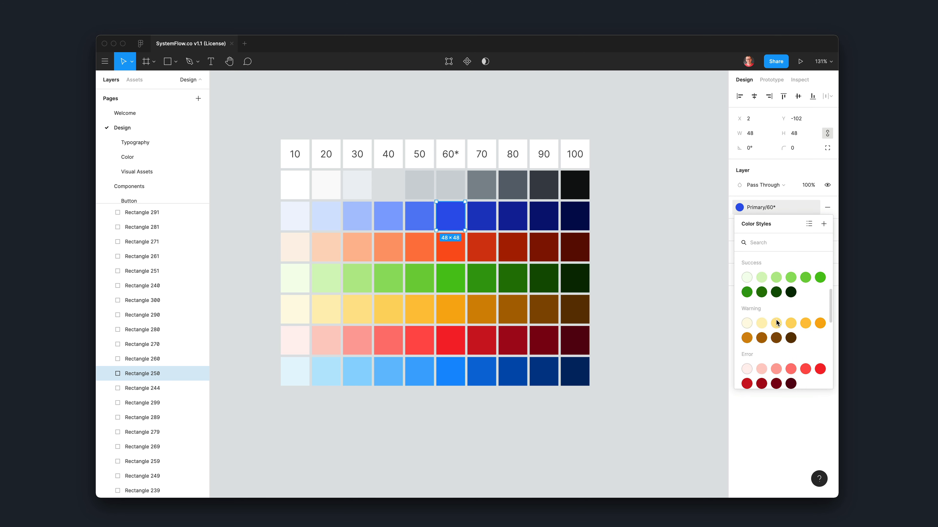
scroll(776, 322, "down", 6)
scroll(776, 322, "up", 8)
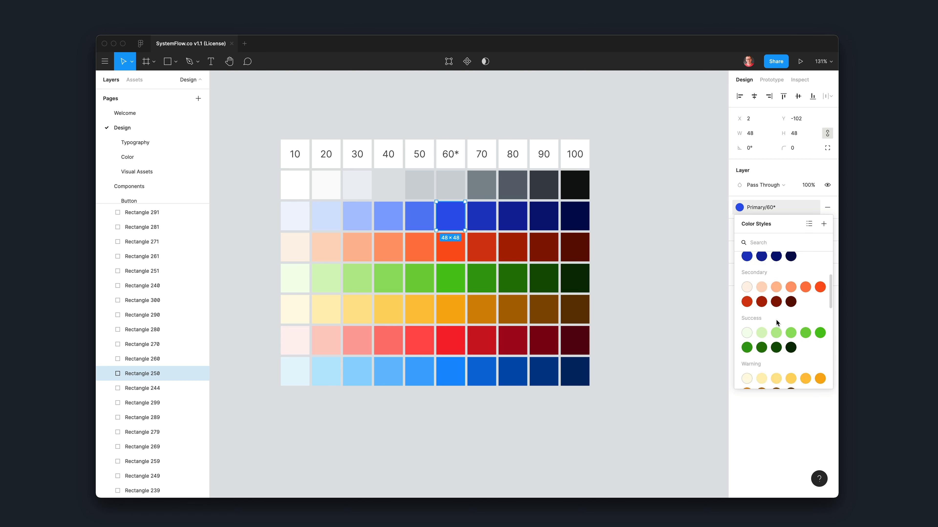
scroll(776, 322, "up", 3)
right_click(820, 295)
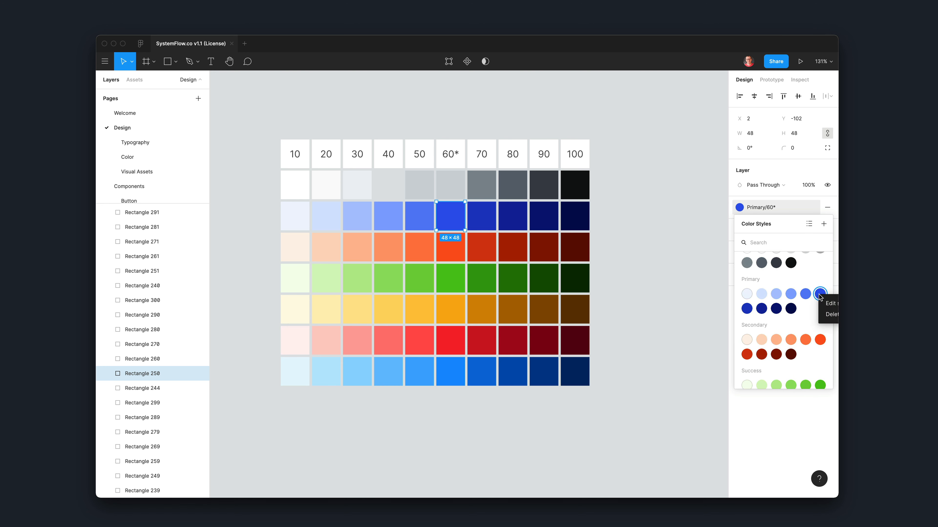
left_click(828, 304)
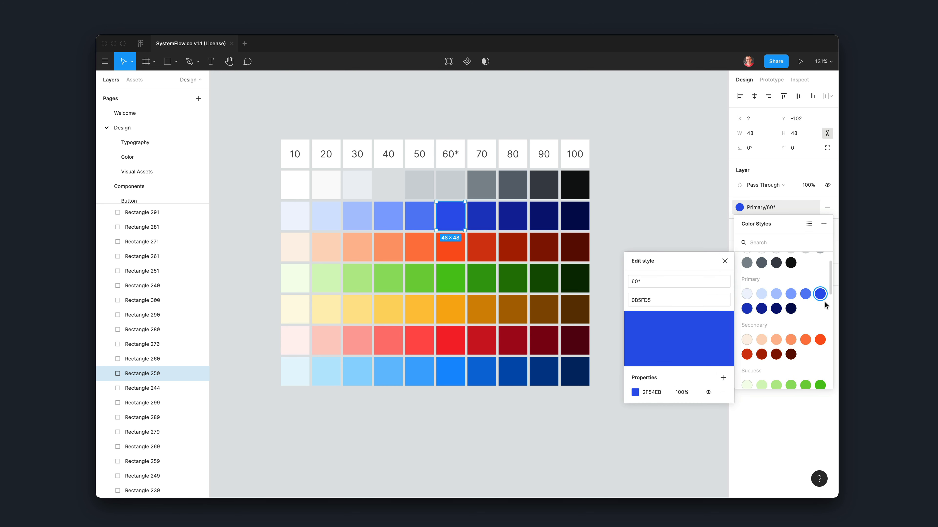
left_click(635, 393)
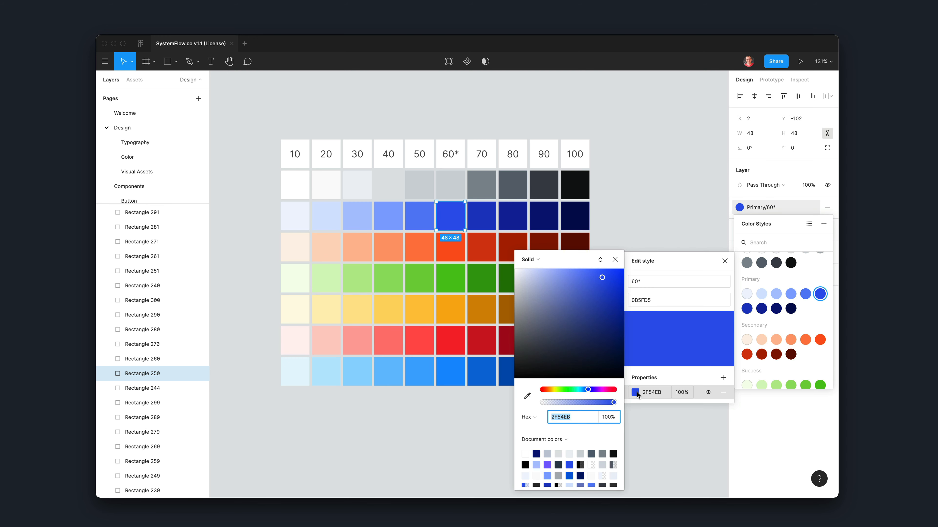
left_click(600, 390)
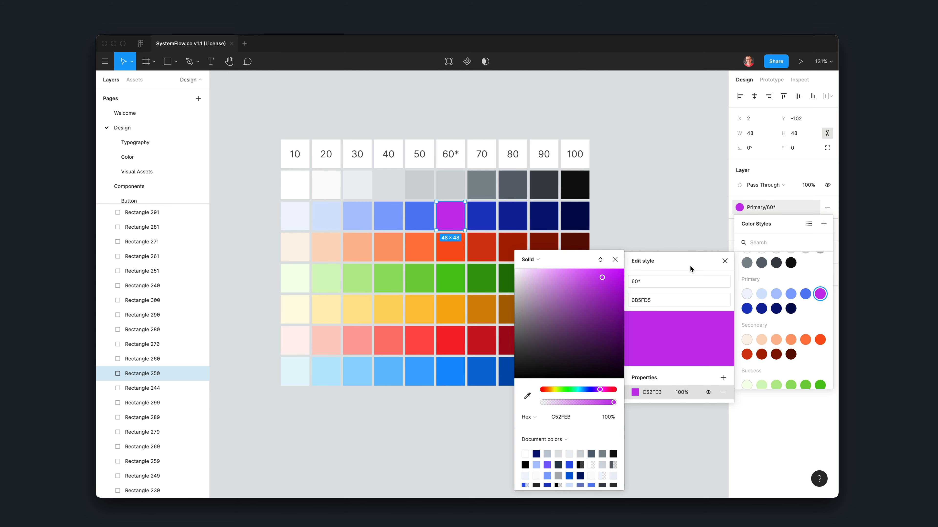
left_click(725, 261)
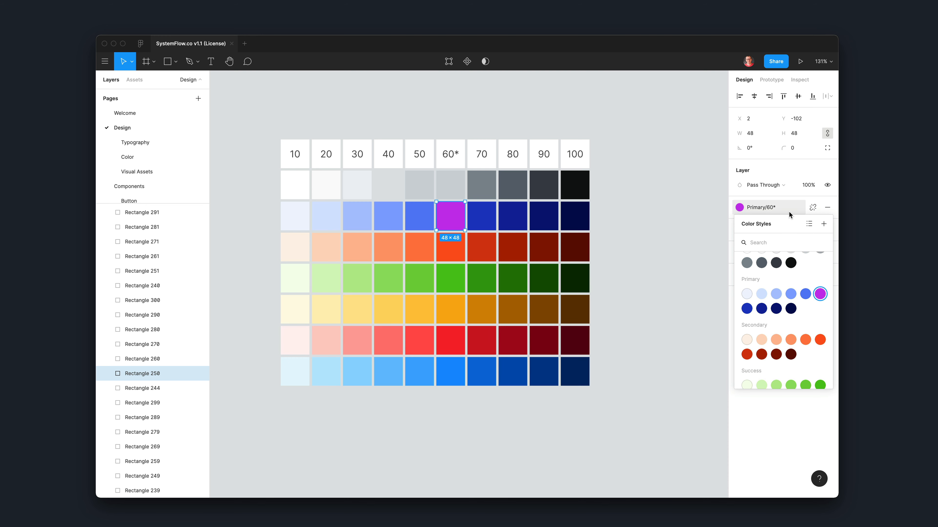
left_click(668, 246)
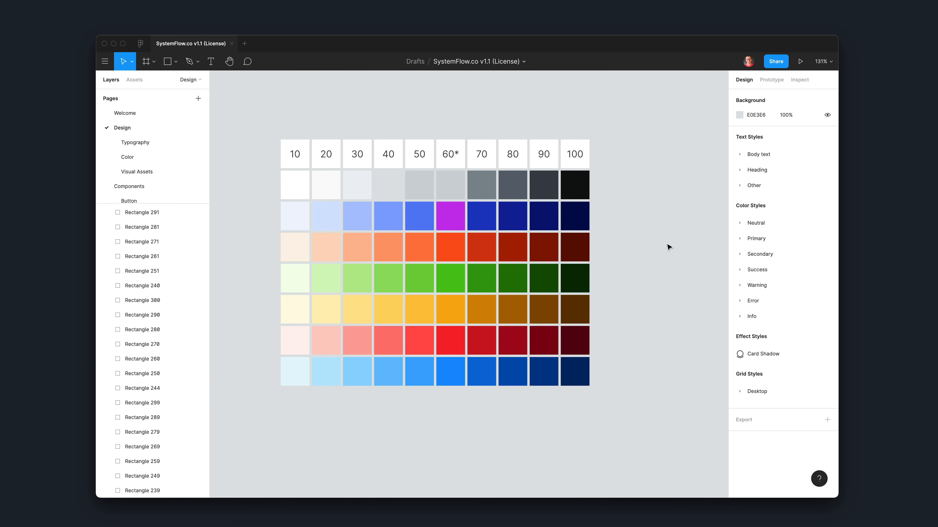
left_click(456, 221)
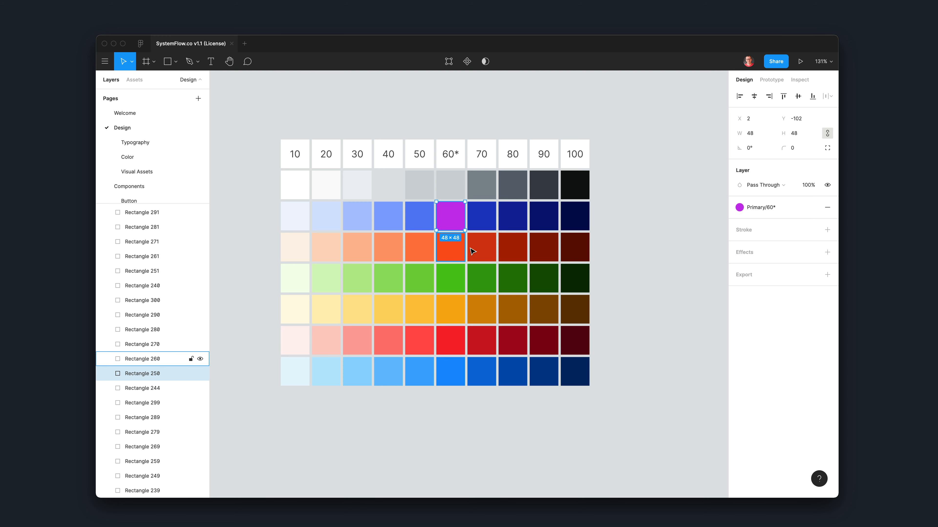
left_click(661, 268)
Step: Draw a circle about 124 by 124 in the empty canvas area beside the swatch grid
scroll(570, 266, "right", 5)
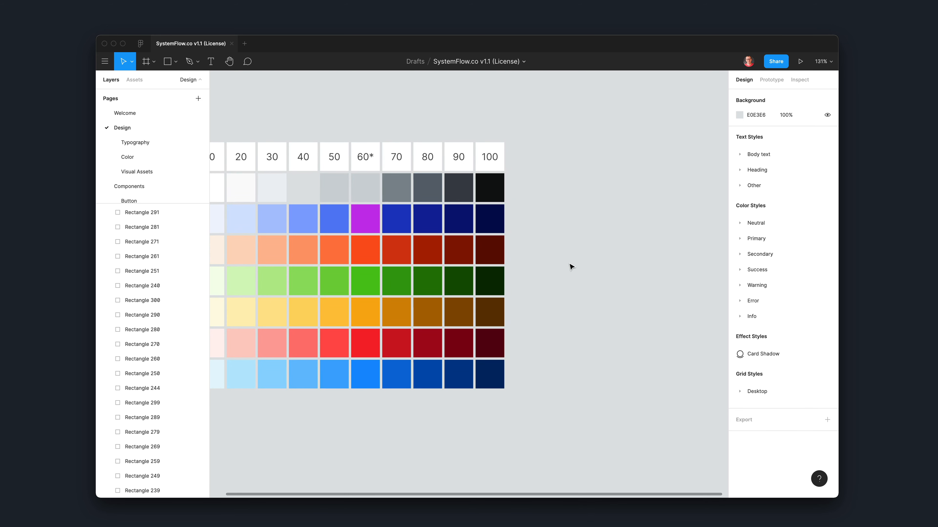
key("r")
left_click_drag(565, 184, 640, 258)
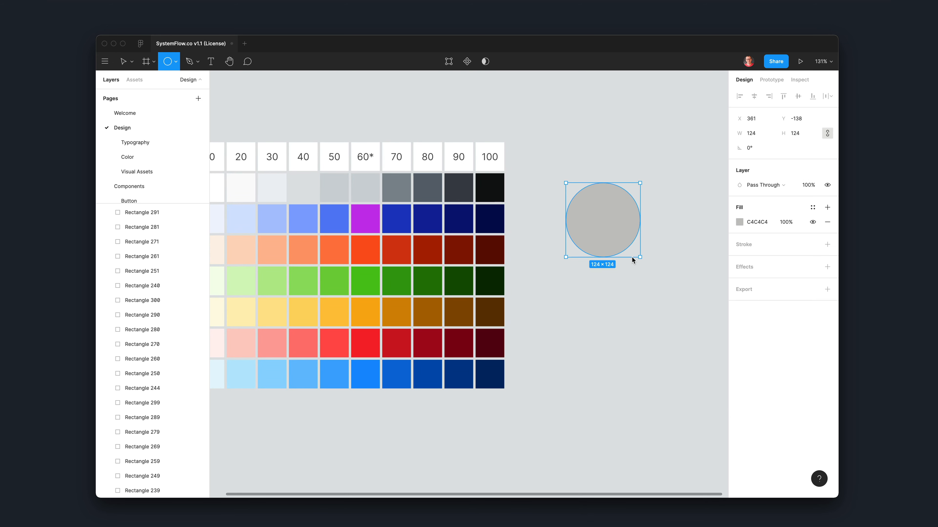
Step: Apply the Secondary/60* color style to the circle's fill and move the circle slightly down
left_click(741, 222)
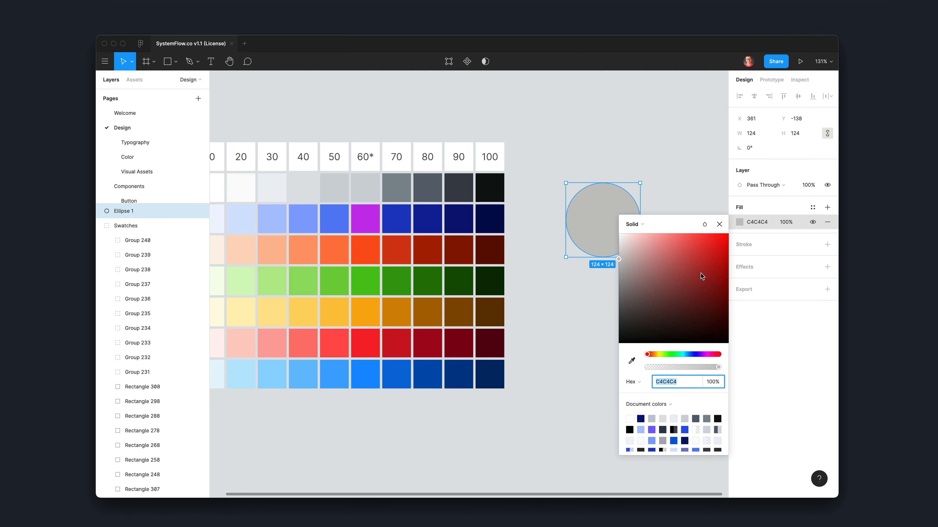
scroll(692, 429, "down", 3)
scroll(689, 433, "up", 3)
left_click(773, 211)
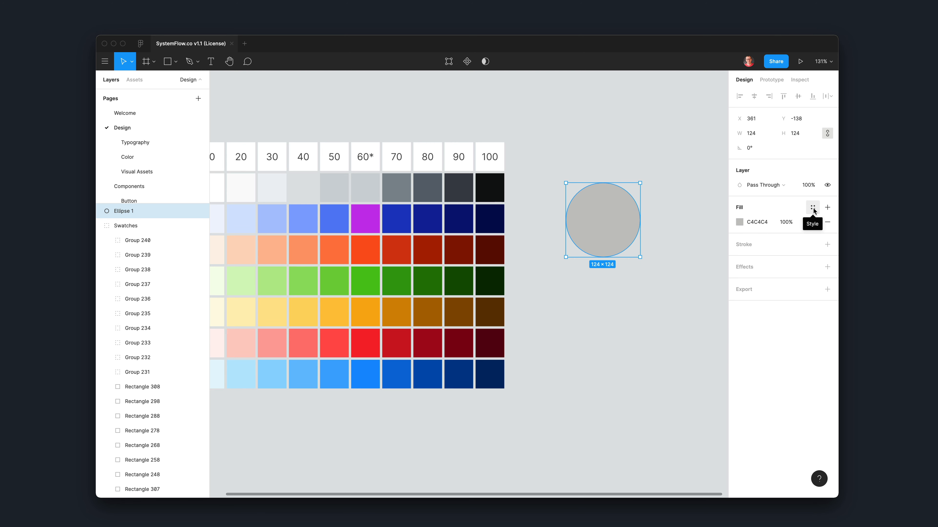
left_click(812, 209)
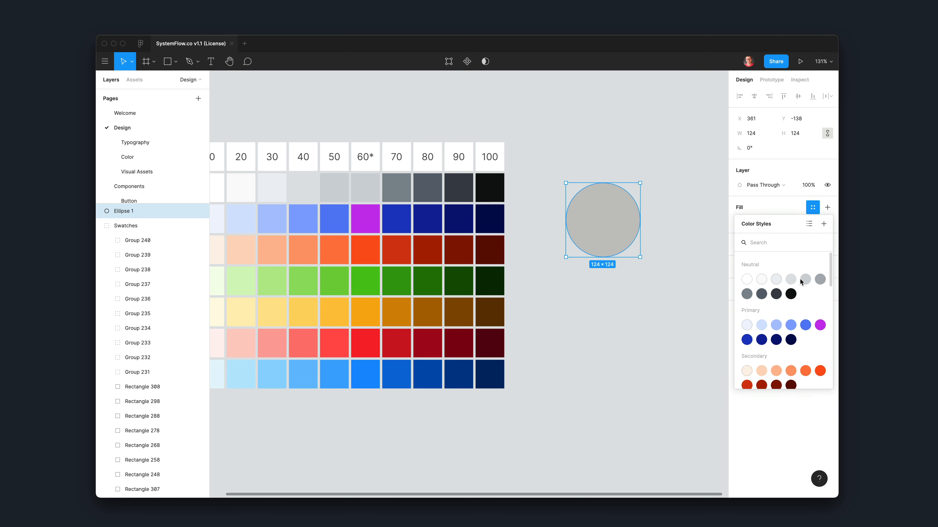
scroll(802, 292, "down", 1)
scroll(802, 291, "down", 2)
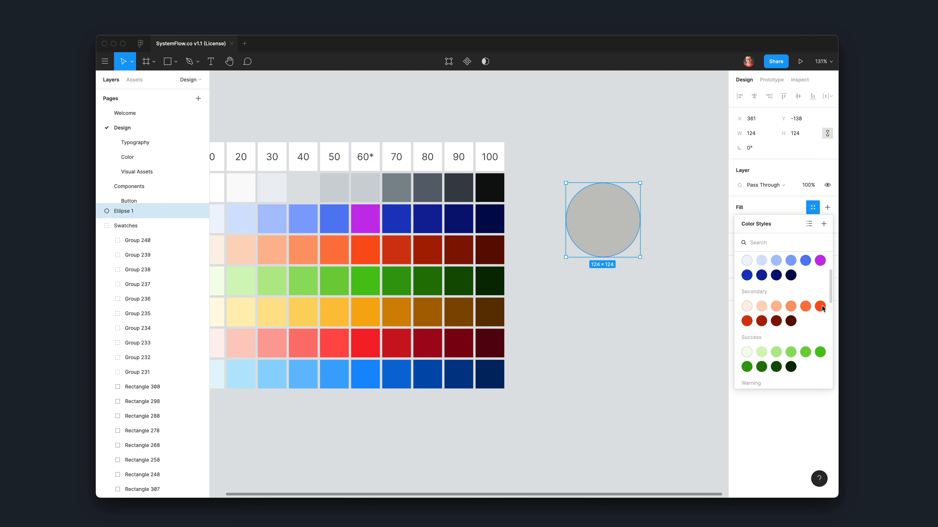
left_click(820, 307)
left_click(630, 318)
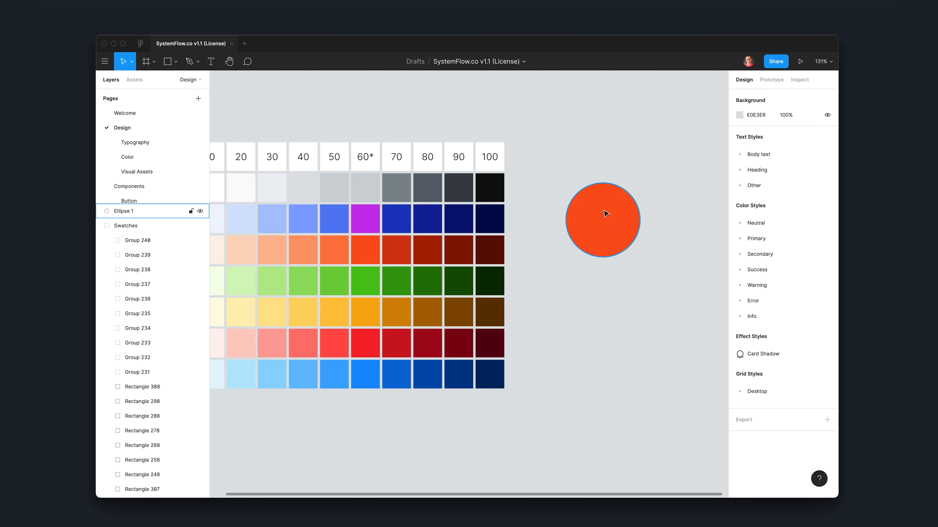
left_click_drag(605, 211, 608, 260)
left_click(621, 391)
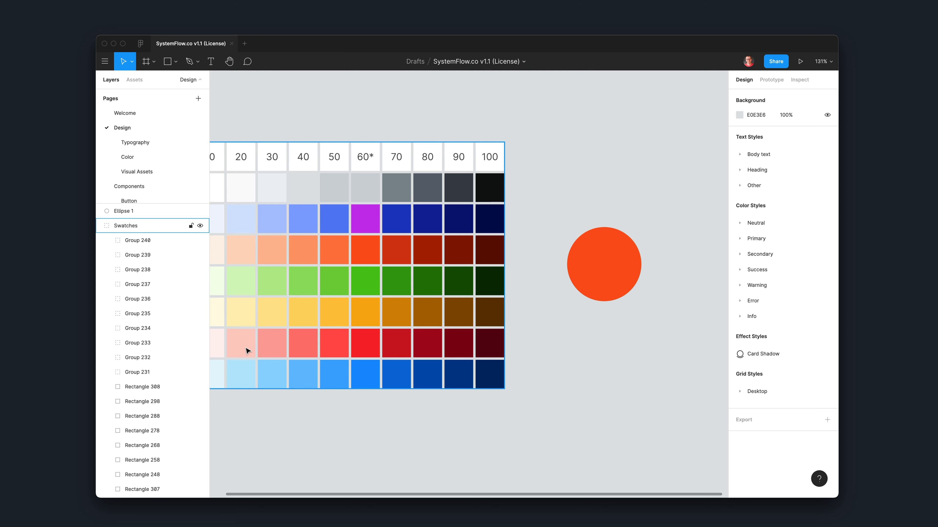
Step: Edit the Secondary/60* color style from the circle's fill, changing its color to a dark purple
left_click(603, 274)
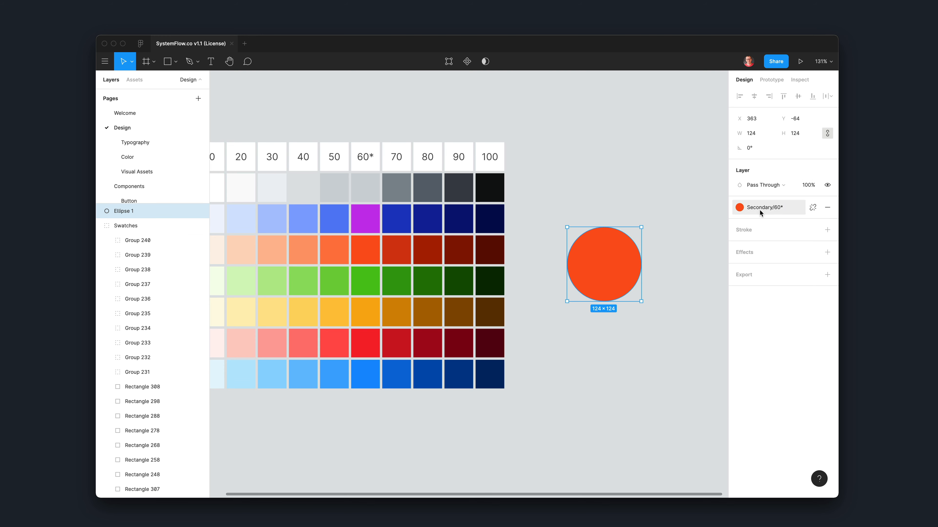
mouse_move(759, 212)
left_click(753, 209)
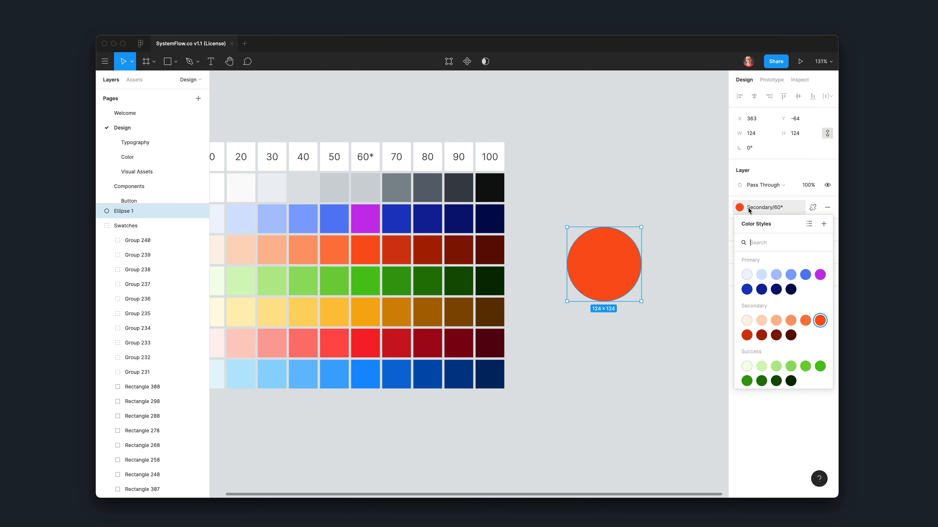
right_click(818, 323)
left_click(825, 329)
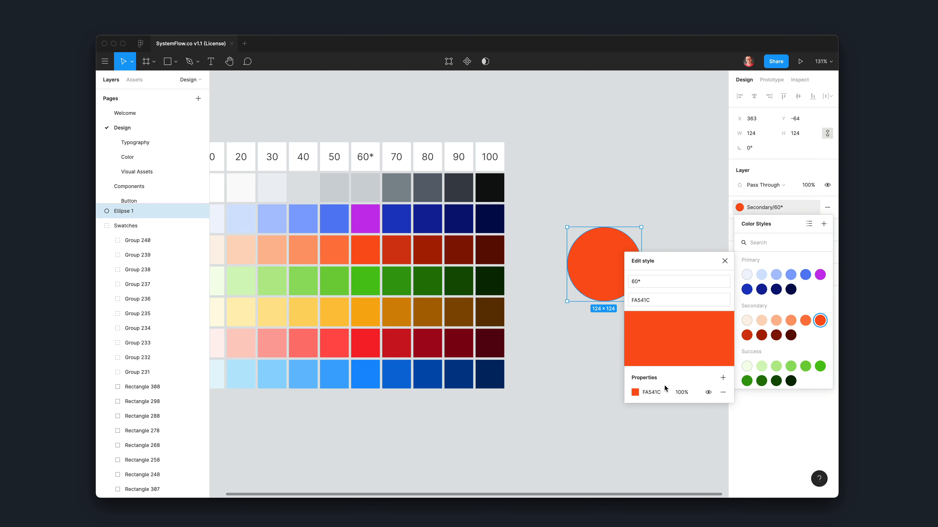
left_click(635, 392)
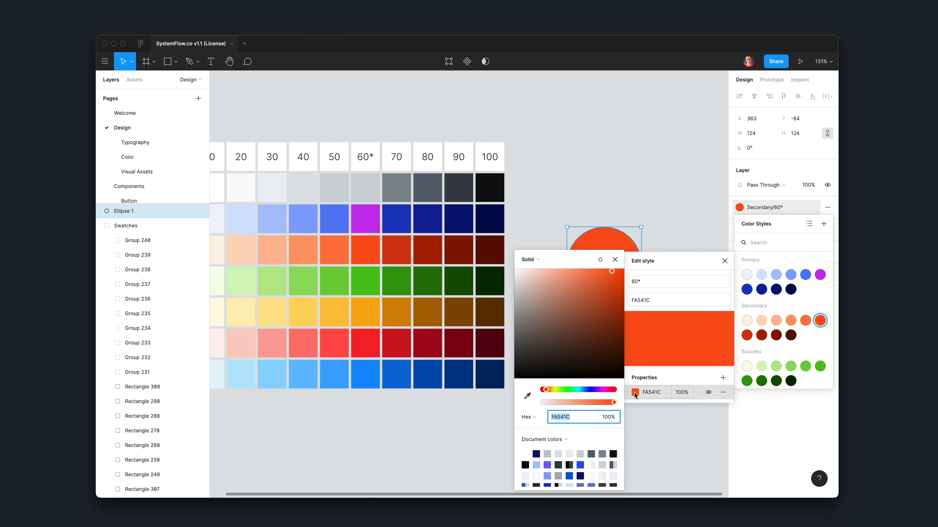
left_click(596, 390)
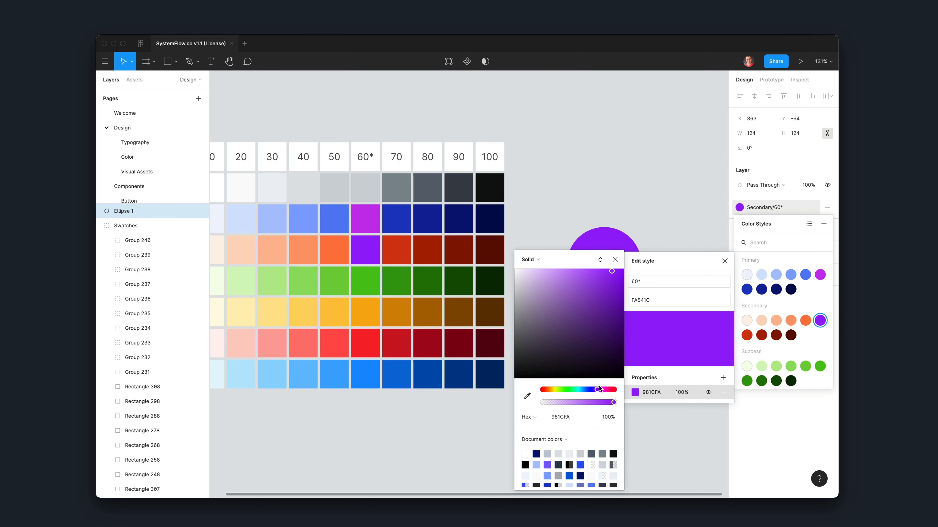
left_click(610, 299)
left_click(655, 233)
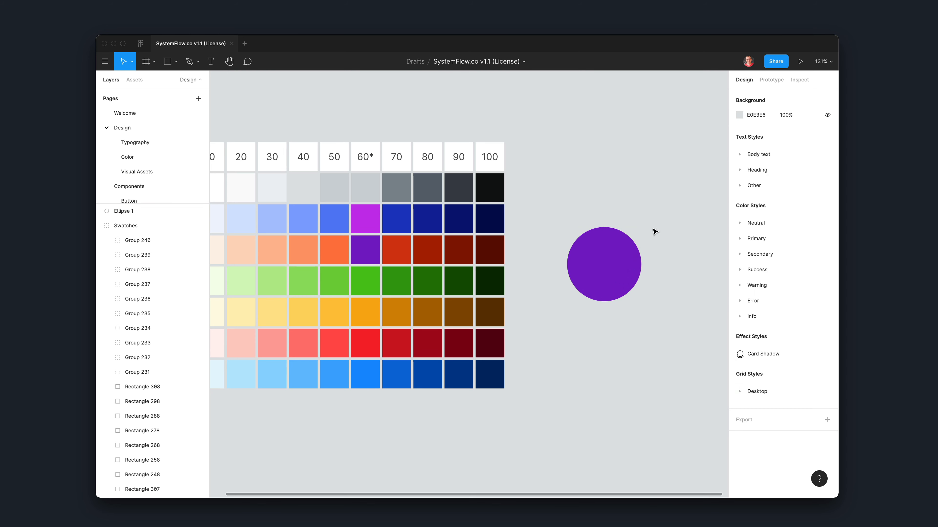
Step: Delete the circle beside the swatch grid
left_click(622, 264)
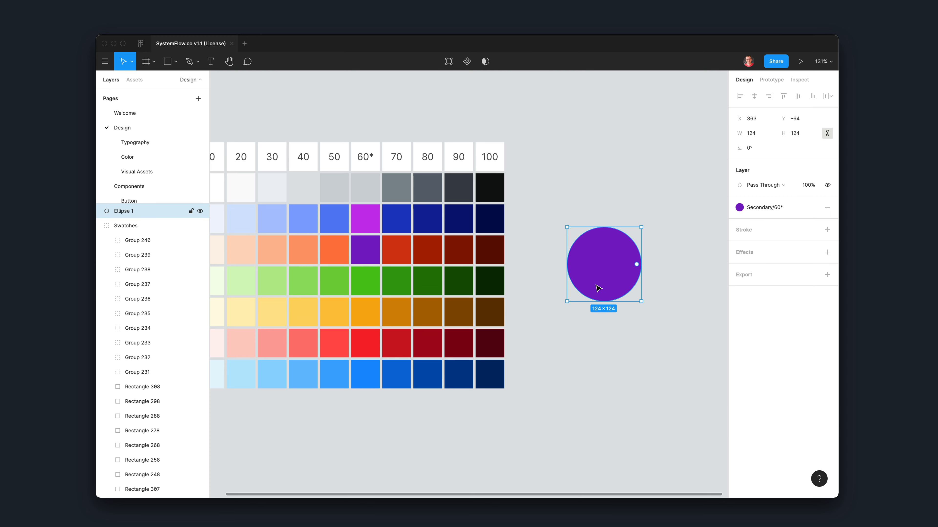
left_click(571, 366)
left_click(603, 295)
left_click(618, 312)
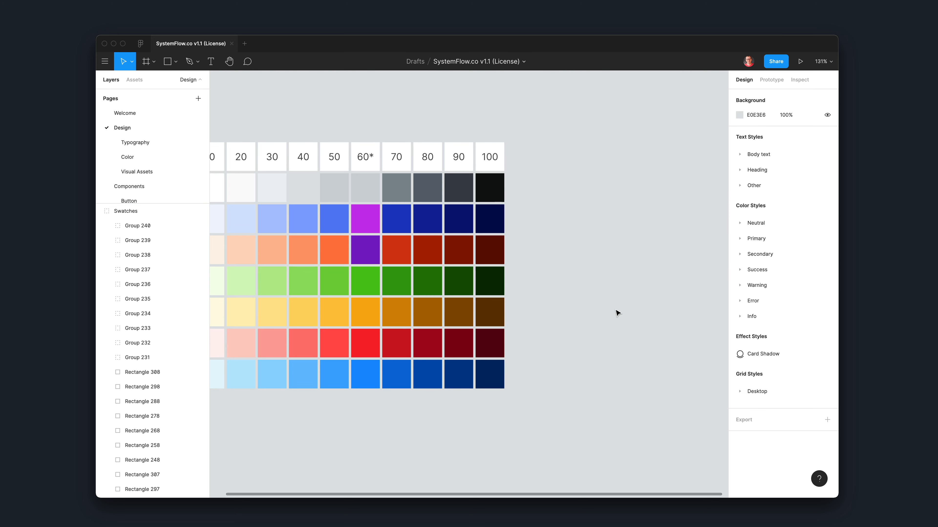
Step: Export the Swatches group as a PNG at 1x
scroll(617, 313, "left", 5)
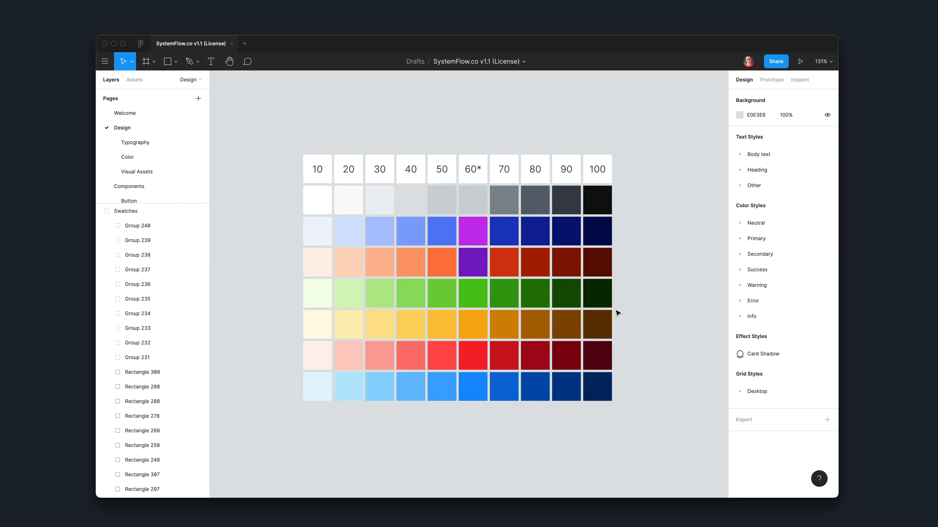
left_click(309, 165)
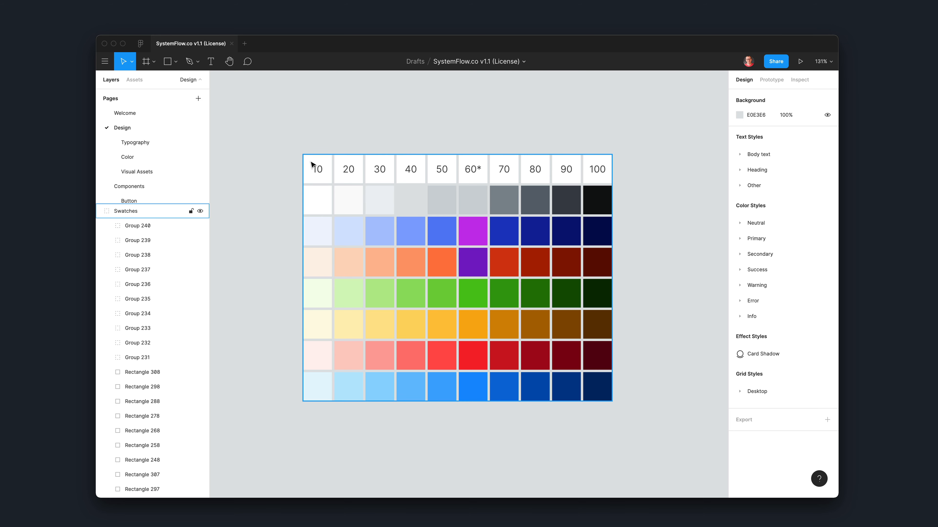
left_click(311, 165)
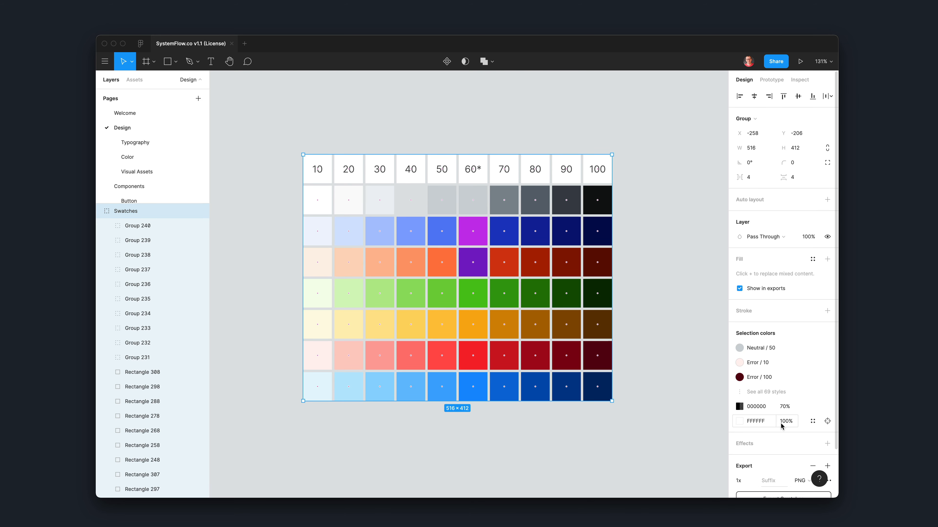
scroll(781, 426, "down", 3)
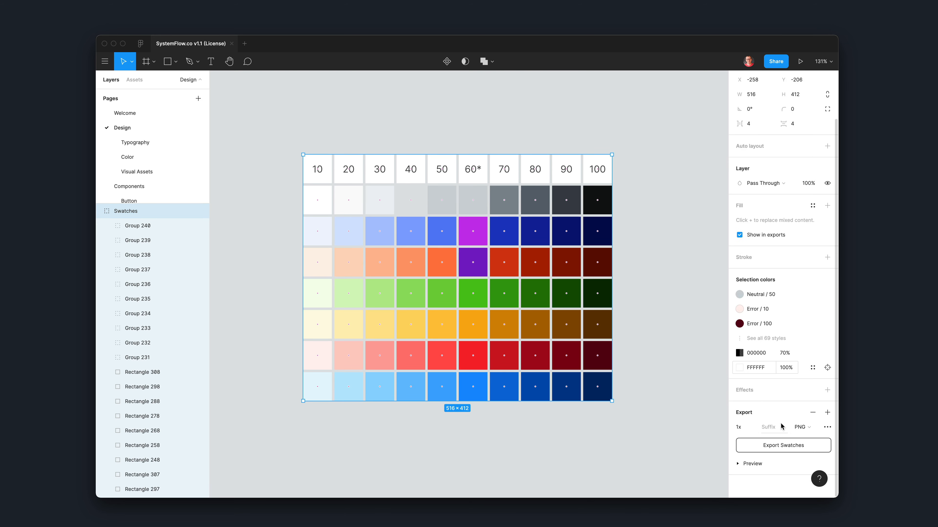
left_click(782, 447)
left_click(638, 281)
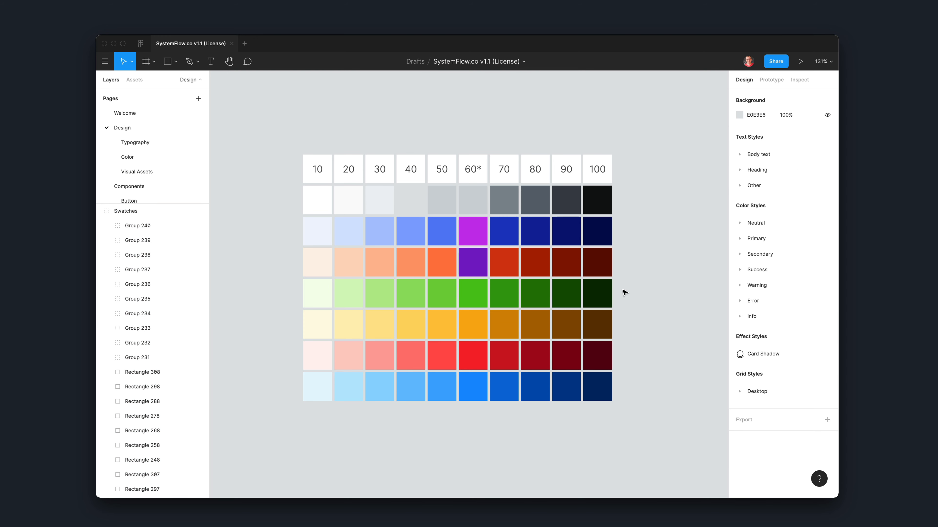
Step: Switch to Webflow and replace the gray Figma grid image on the Color page with the uploaded Swatches.png
left_click(608, 293)
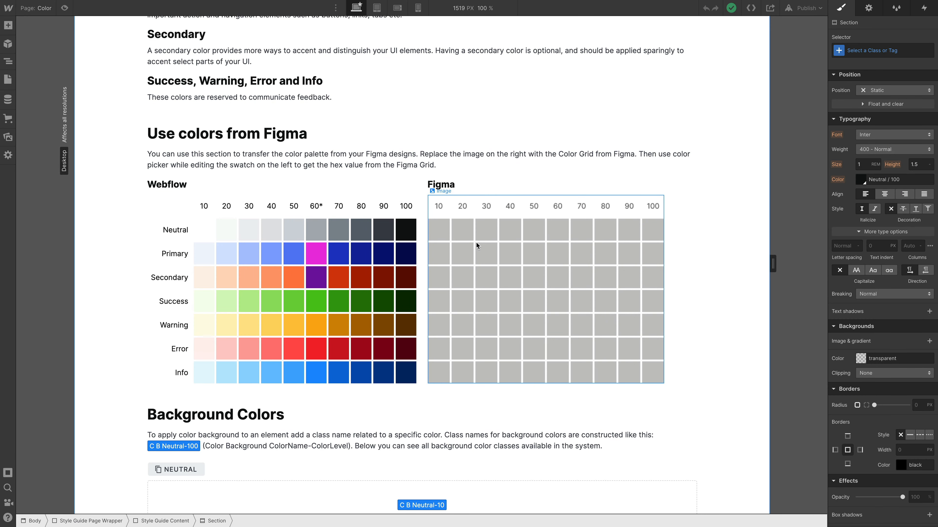
left_click(477, 245)
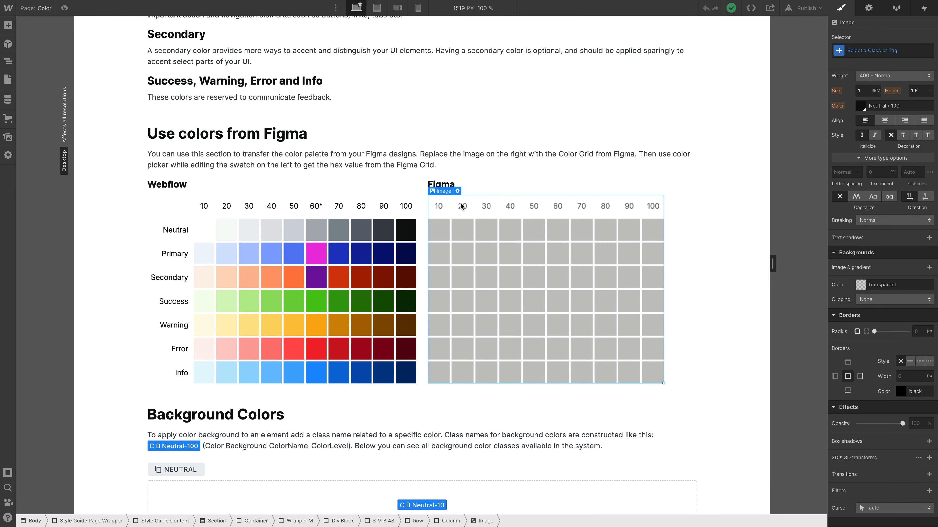
double_click(464, 237)
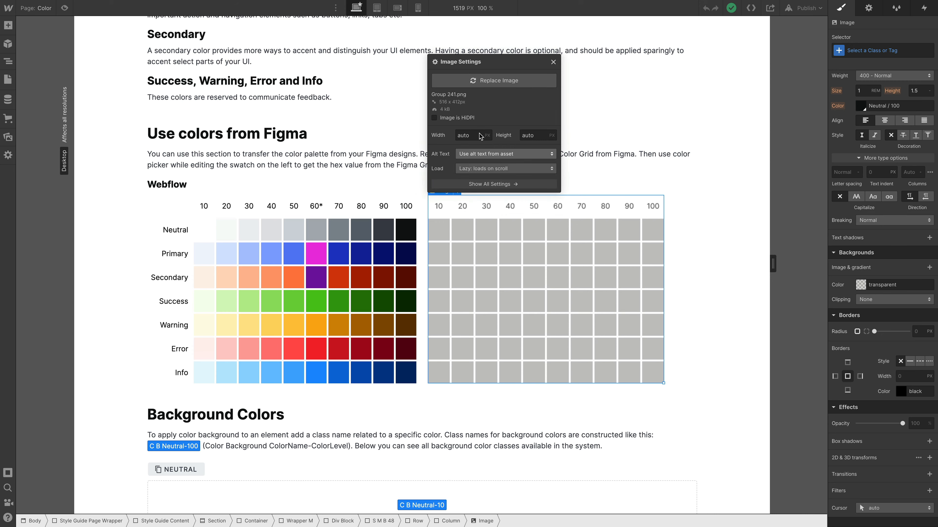
left_click(491, 82)
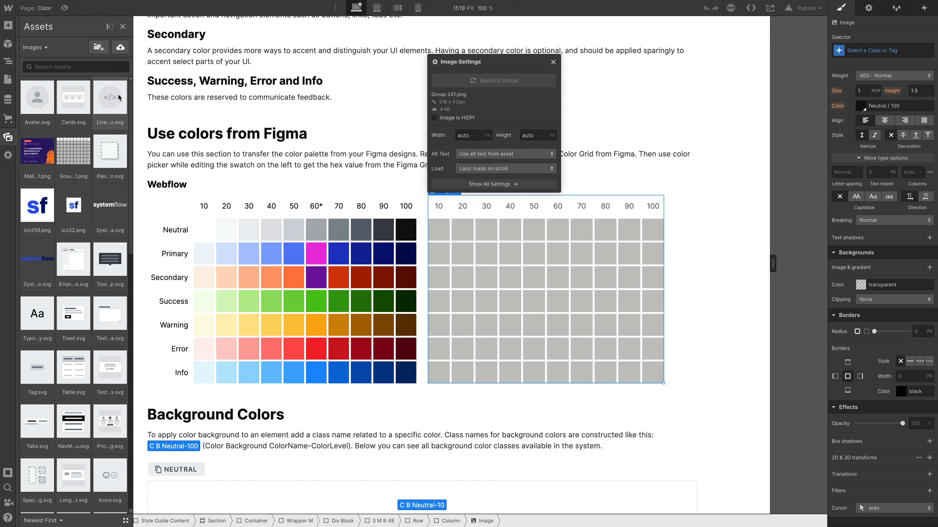
left_click(121, 49)
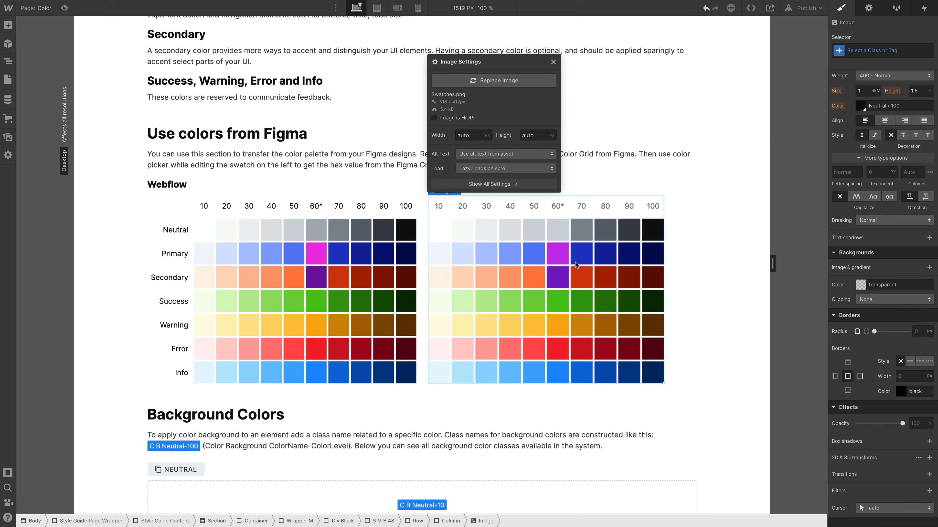
Step: Close the image settings and select the Primary 60 swatch in the Webflow color grid
left_click(665, 288)
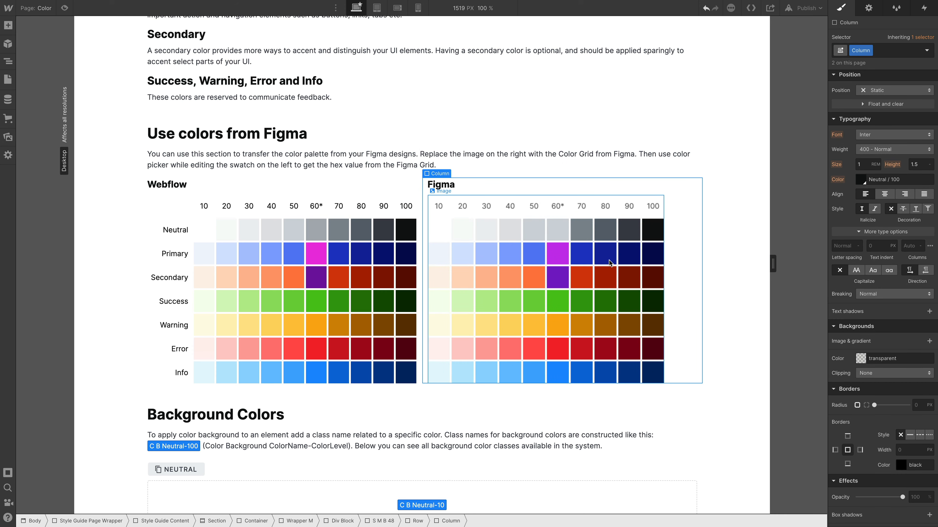
left_click(560, 287)
left_click(348, 275)
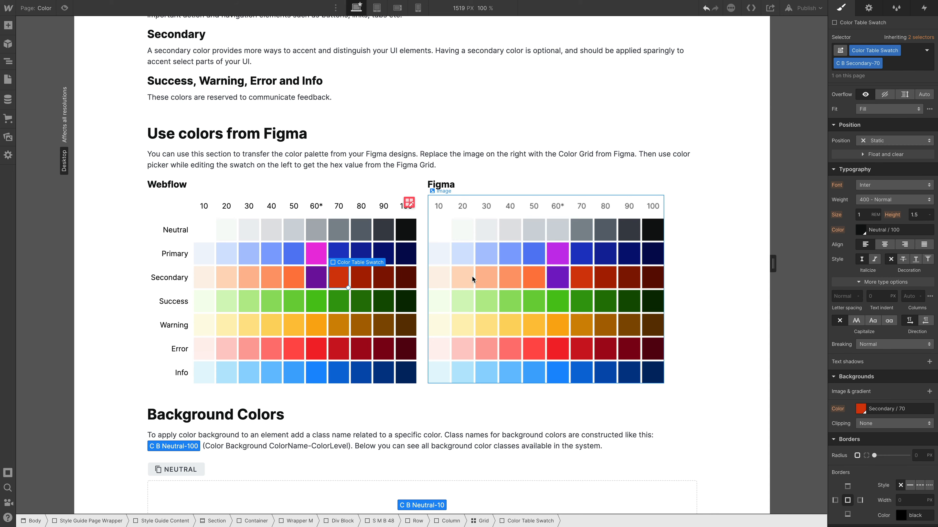
left_click(319, 256)
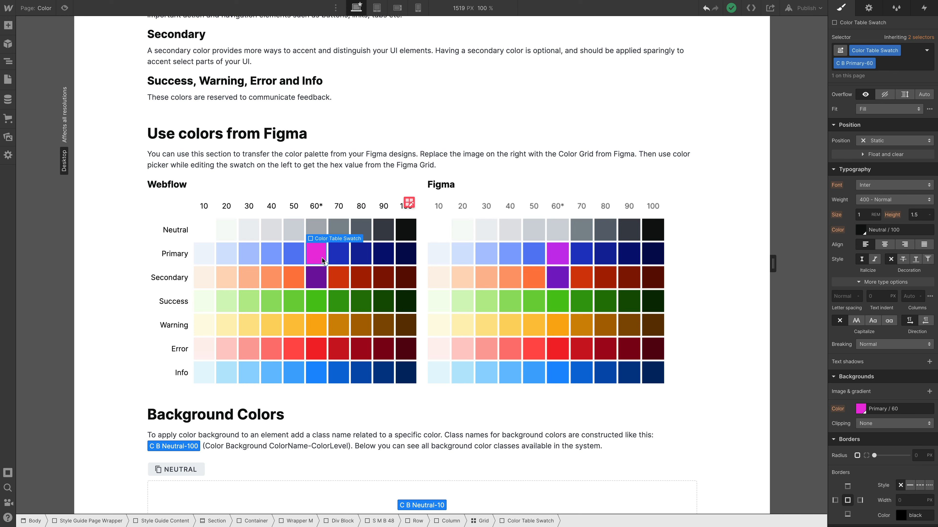
Step: Edit the Secondary / 60 swatch to #7C1CC8 by sampling the Secondary 60 square in the Figma image, and save it
left_click(316, 280)
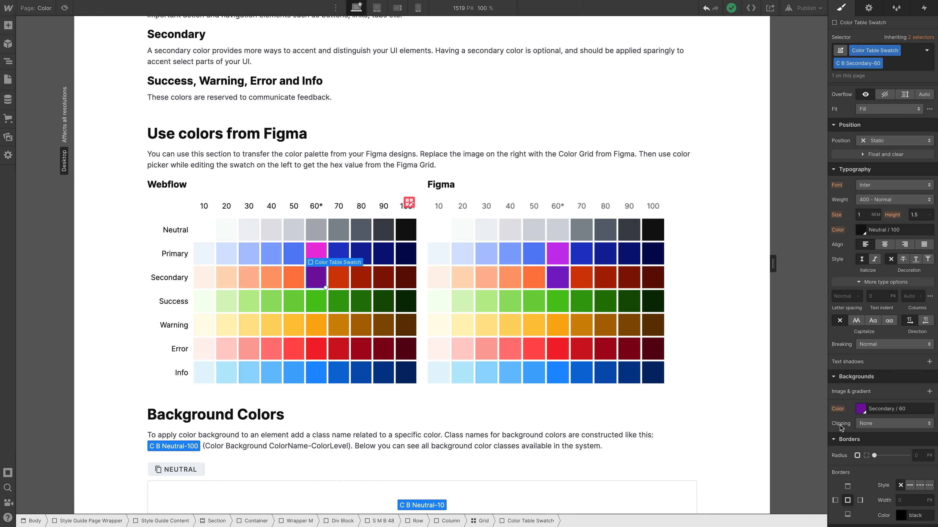
left_click(865, 413)
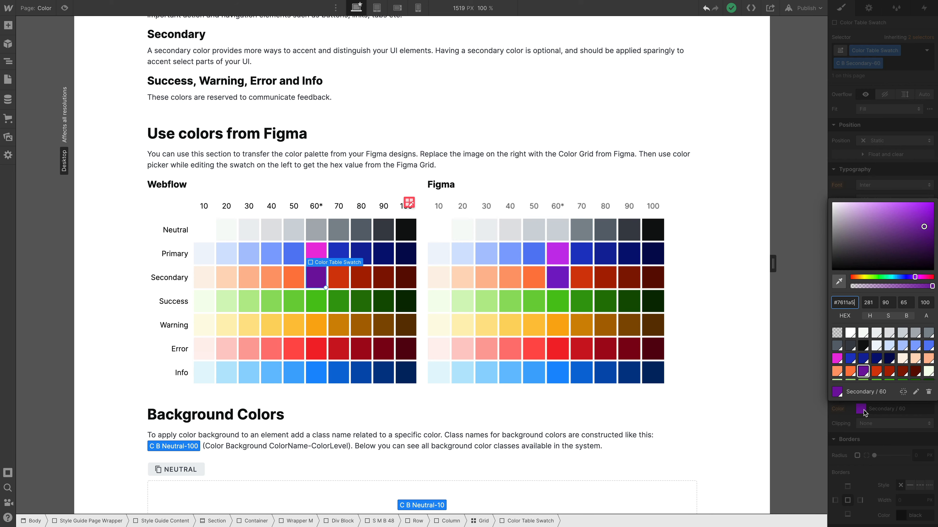
left_click(916, 396)
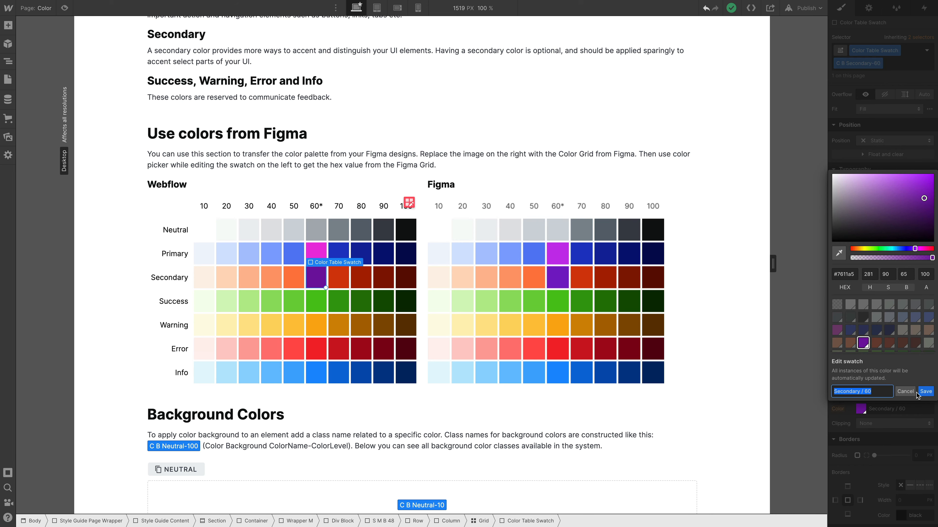
left_click(839, 255)
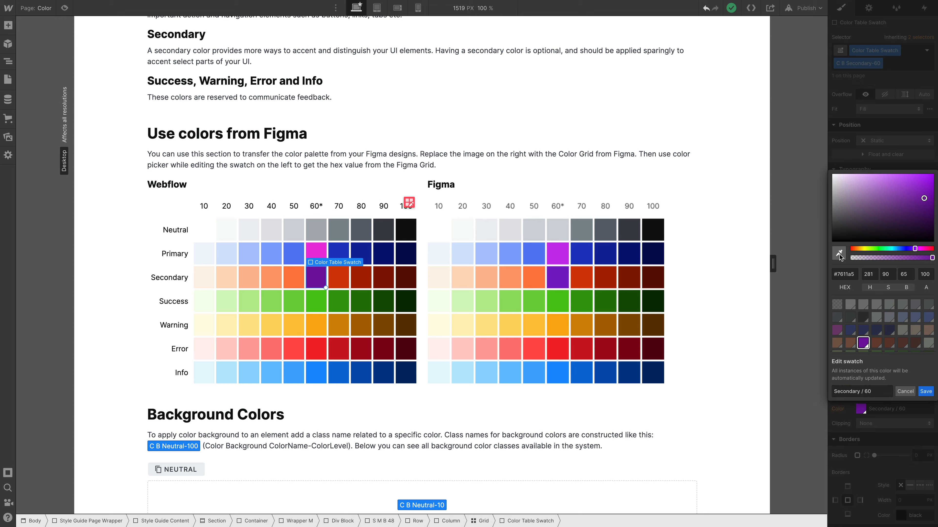
left_click(560, 277)
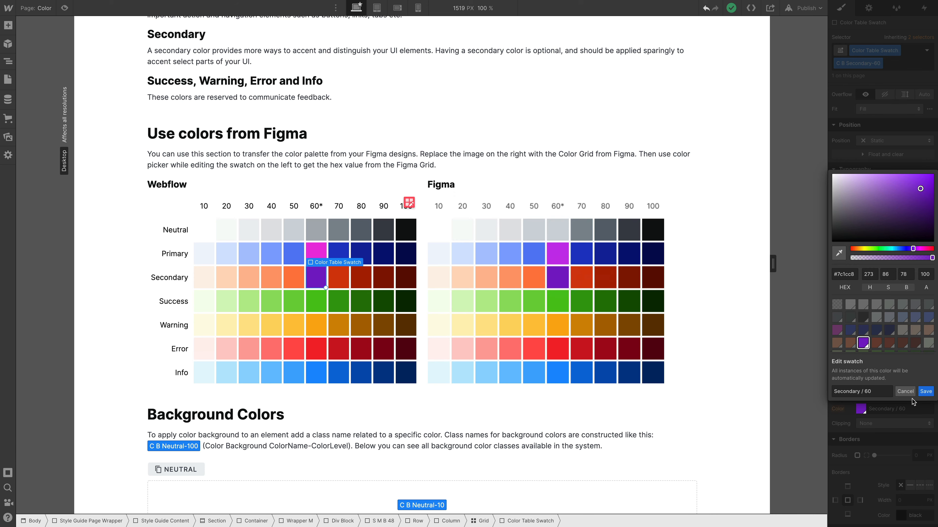
left_click(922, 393)
left_click(726, 320)
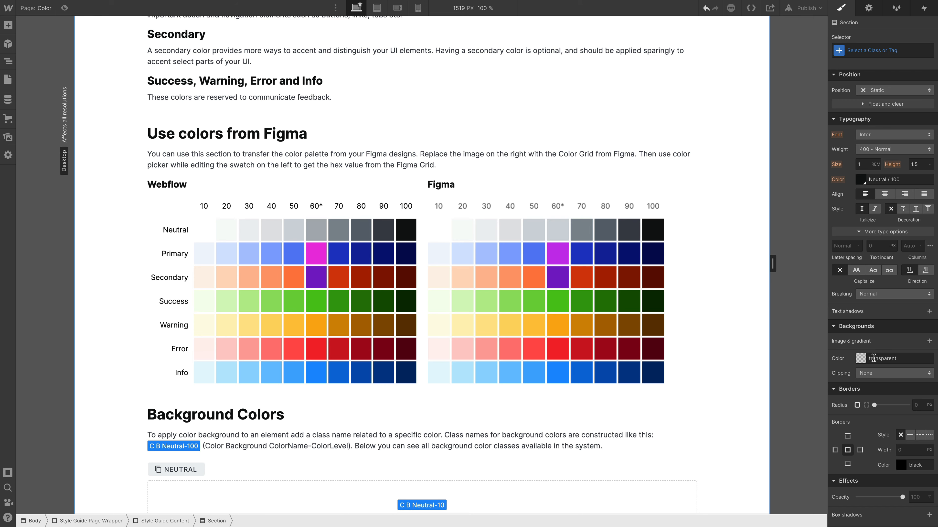
left_click(861, 359)
left_click(840, 252)
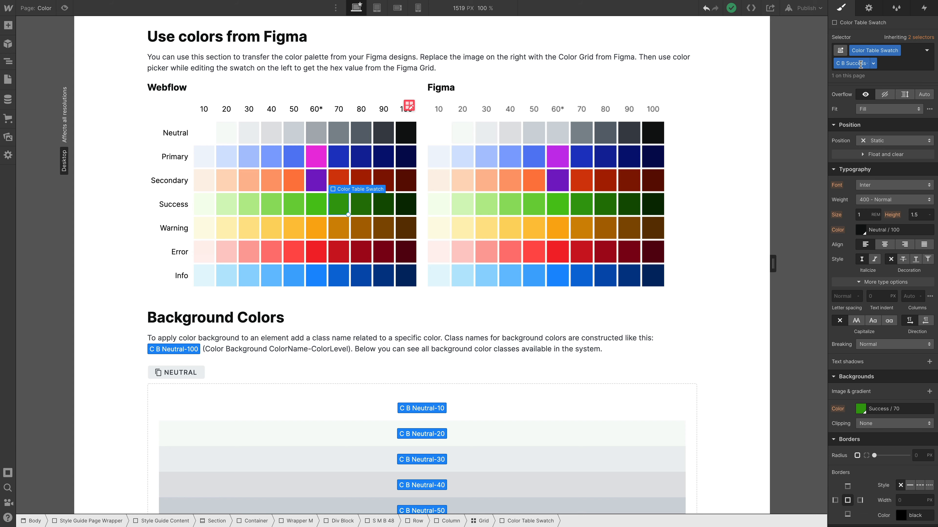
Step: Review the background color classes from Neutral to Info and the text color classes on the Color page
scroll(649, 215, "down", 7)
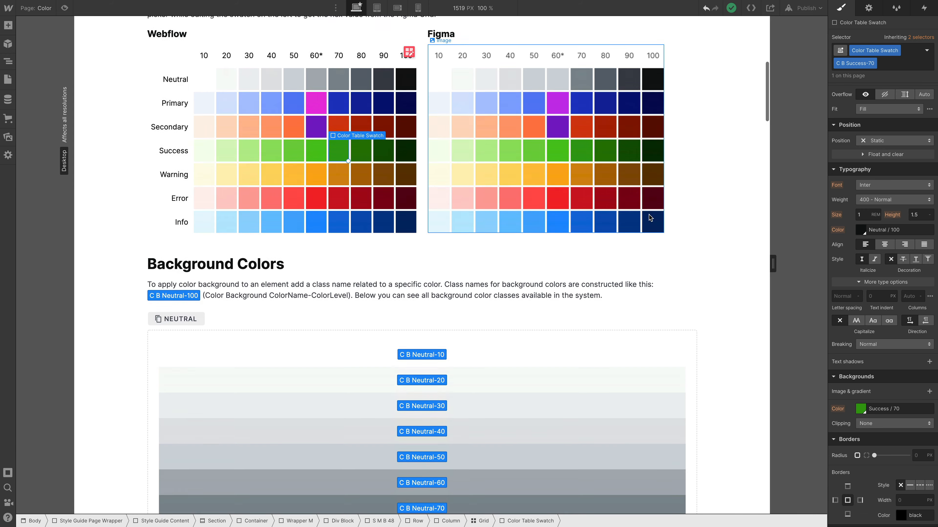
scroll(430, 360, "down", 9)
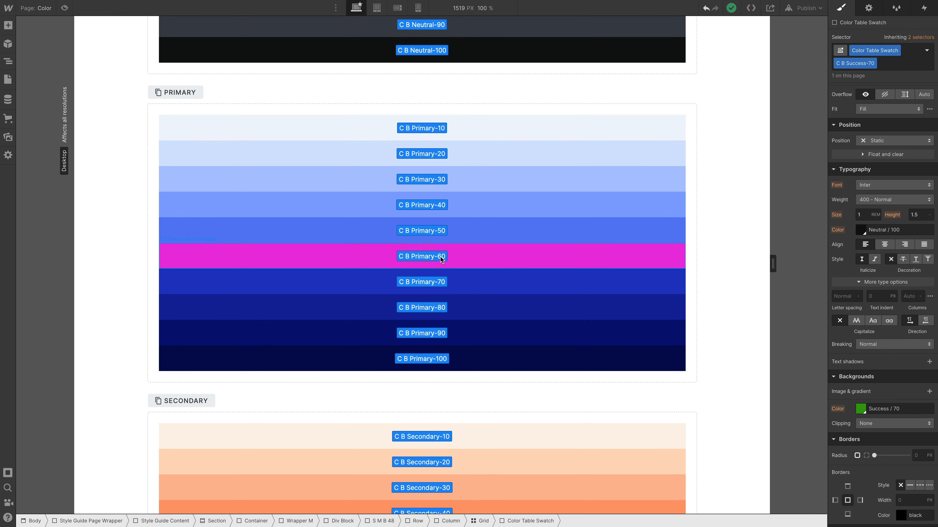
scroll(481, 259, "down", 8)
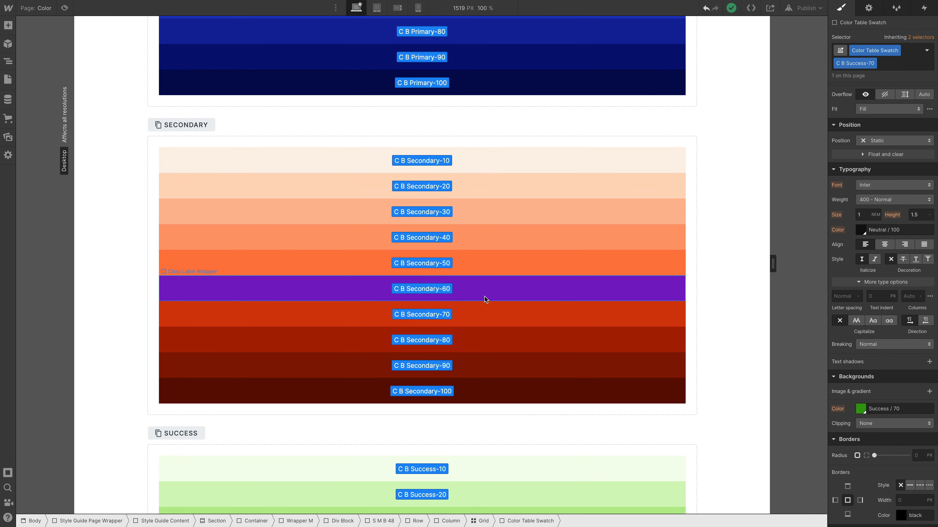
scroll(494, 287, "down", 20)
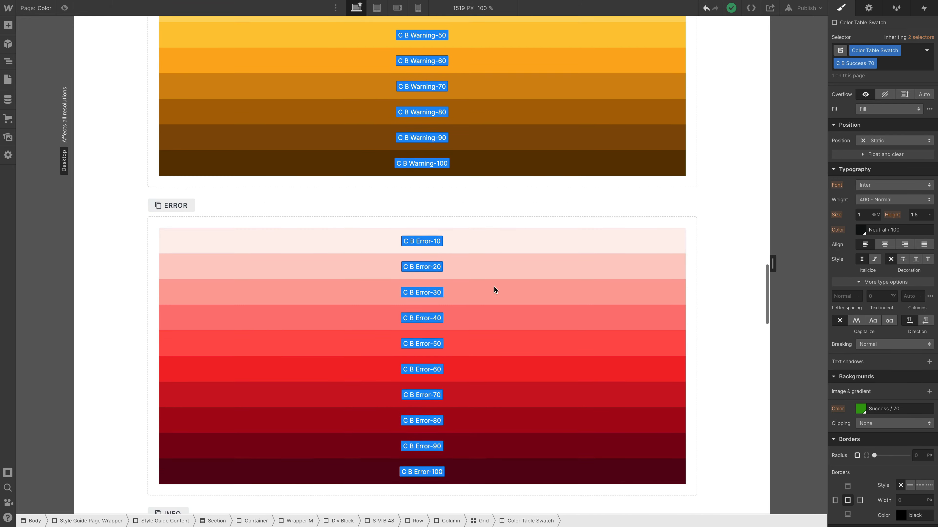
scroll(493, 288, "down", 10)
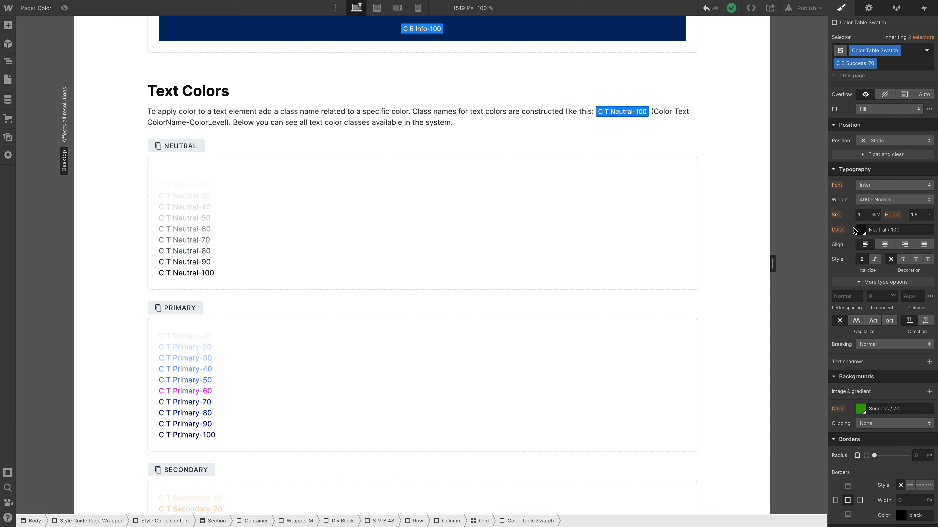
scroll(464, 198, "down", 1)
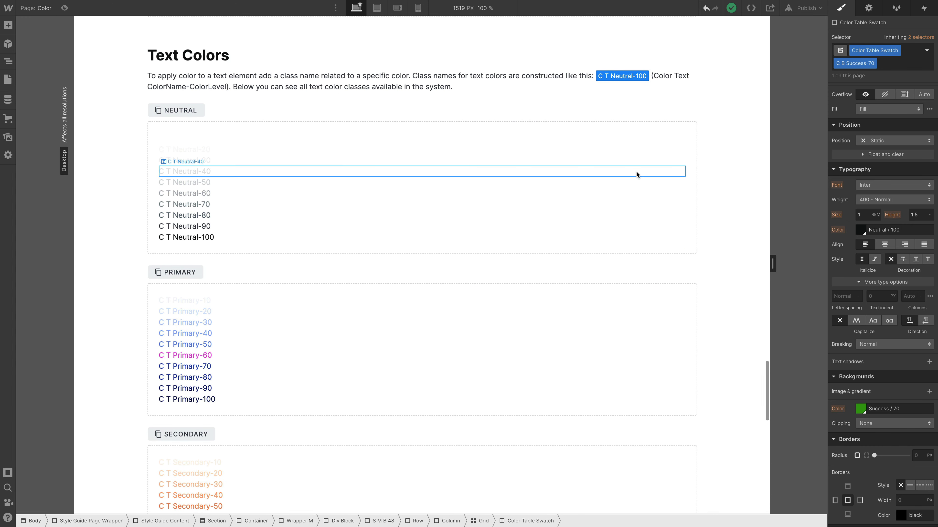
scroll(618, 204, "up", 3)
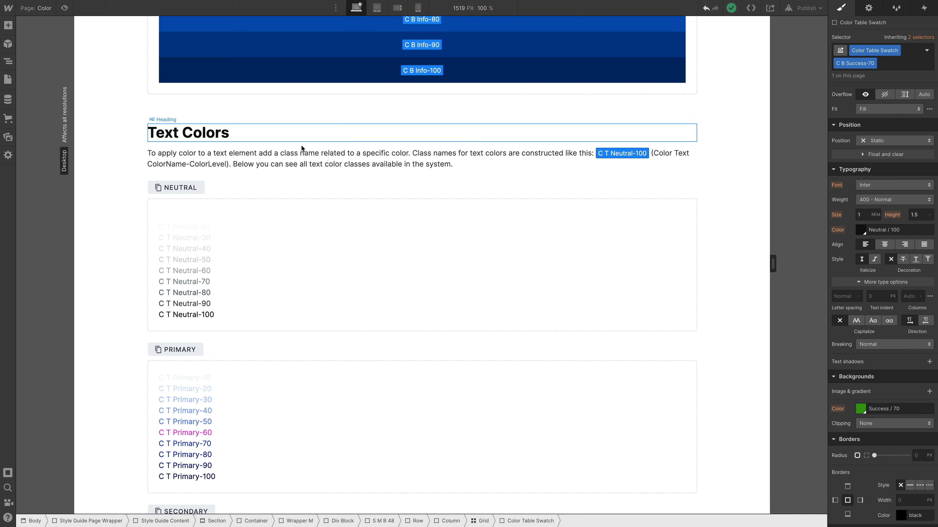
Step: Wrap the words "class name related" in the Text Colors paragraph in a text span
double_click(299, 152)
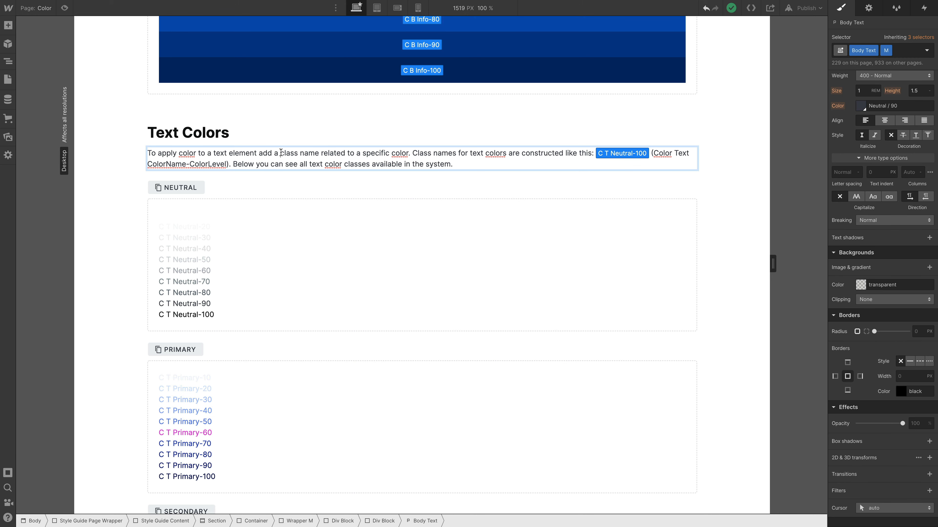
left_click_drag(281, 152, 345, 153)
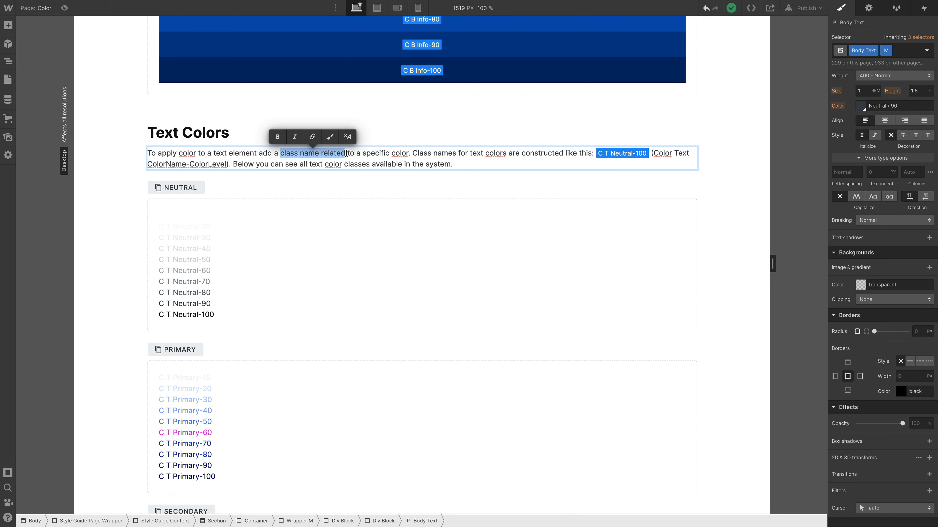
left_click(329, 137)
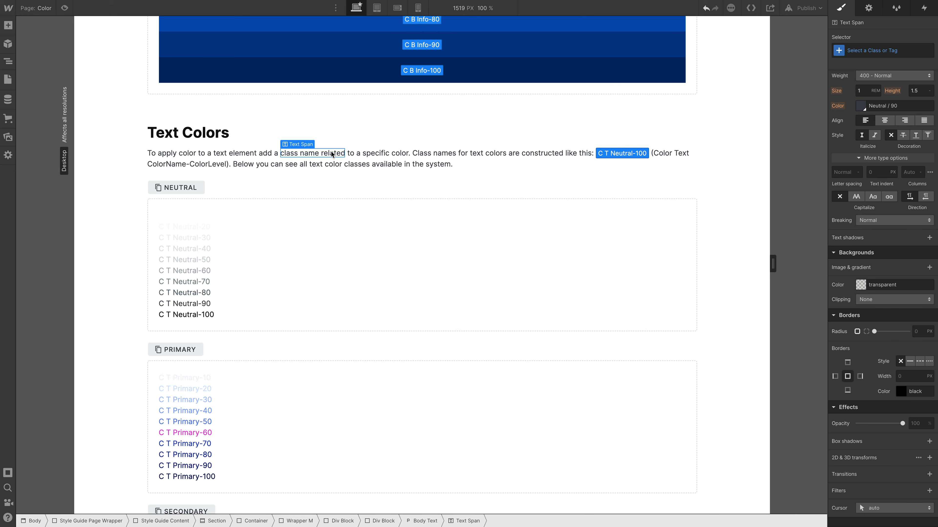
scroll(868, 335, "up", 1)
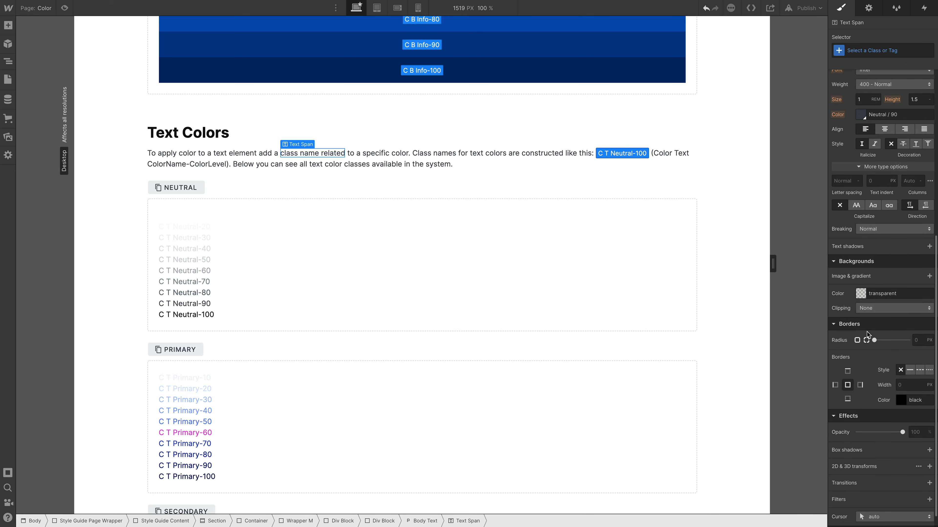
scroll(869, 335, "up", 6)
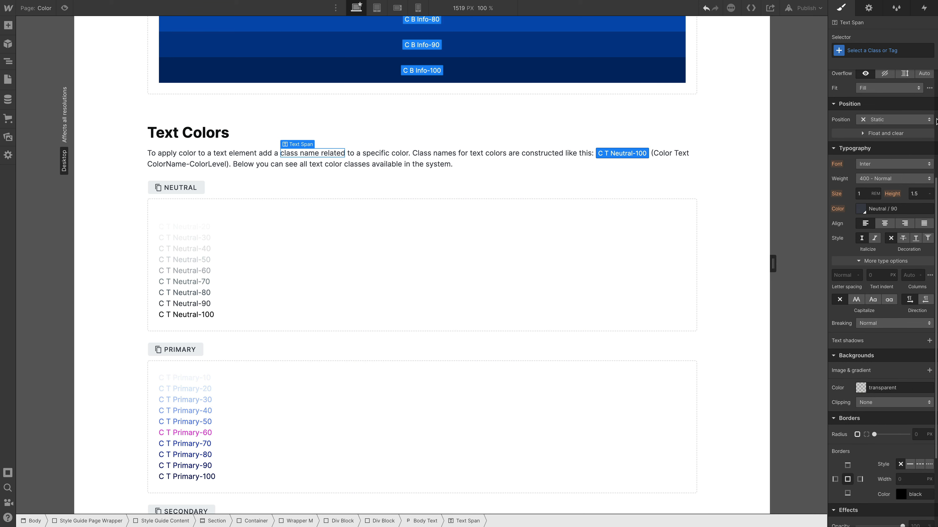
left_click(860, 209)
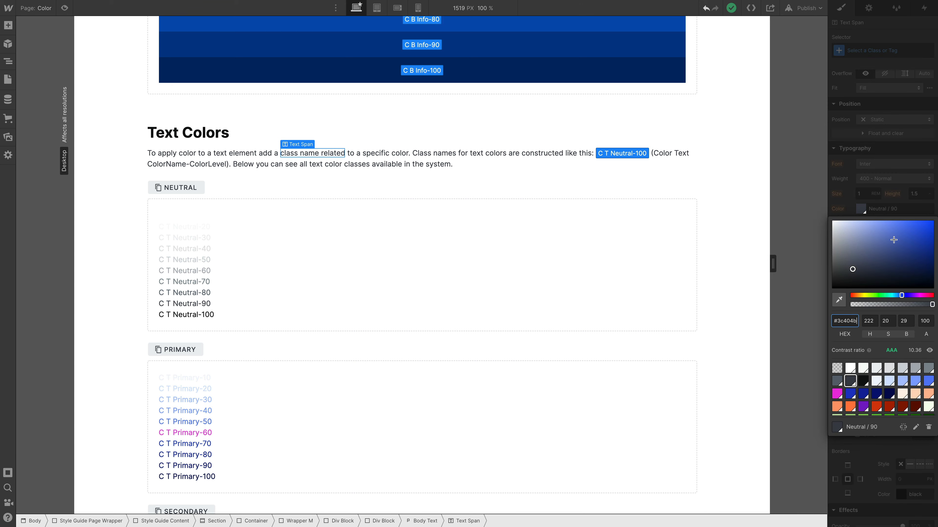
left_click(868, 38)
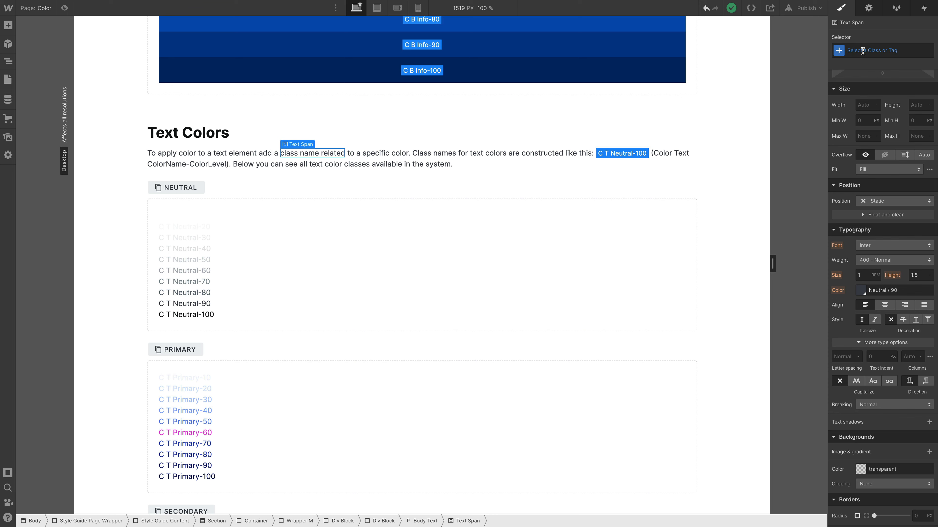
Step: Create the class "My Class" on the "class name related" text span
key("ctrl+Return")
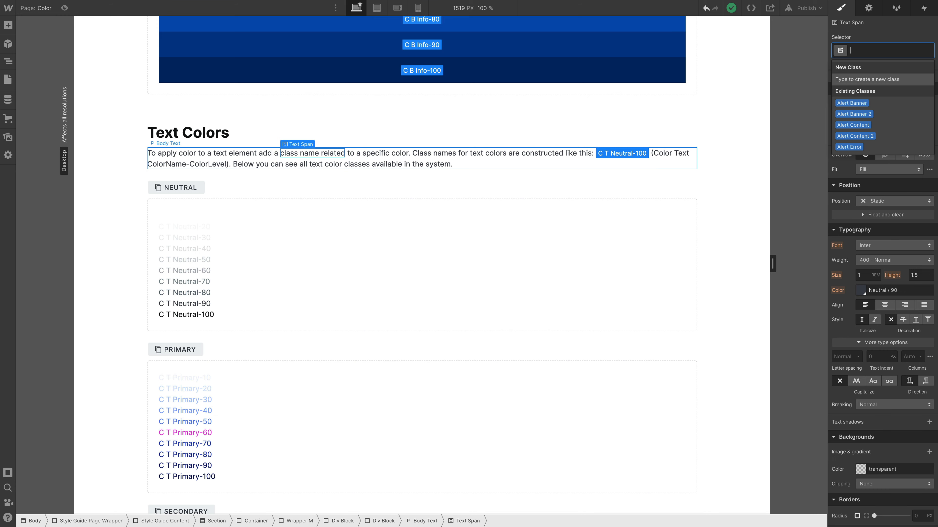
type("My Class")
key("Return")
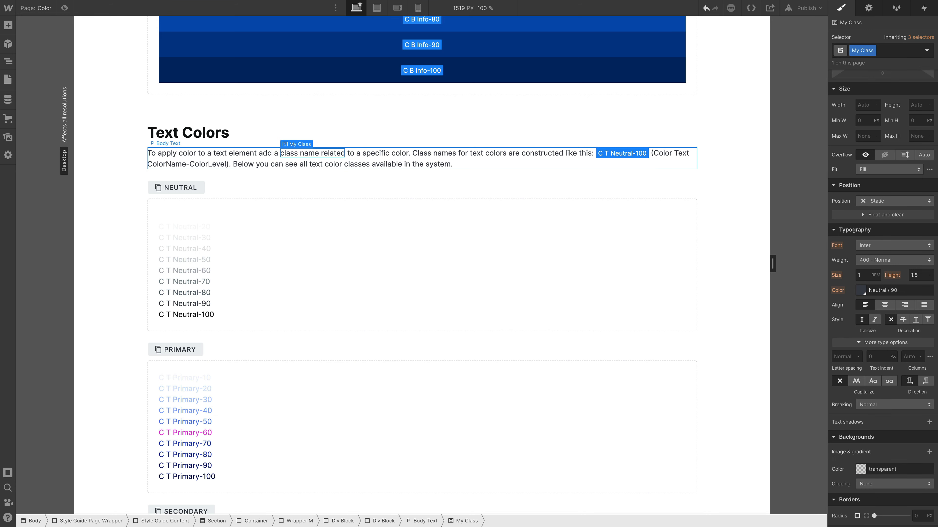
Step: Set the text color of My Class to the Secondary / 70 swatch
left_click(863, 290)
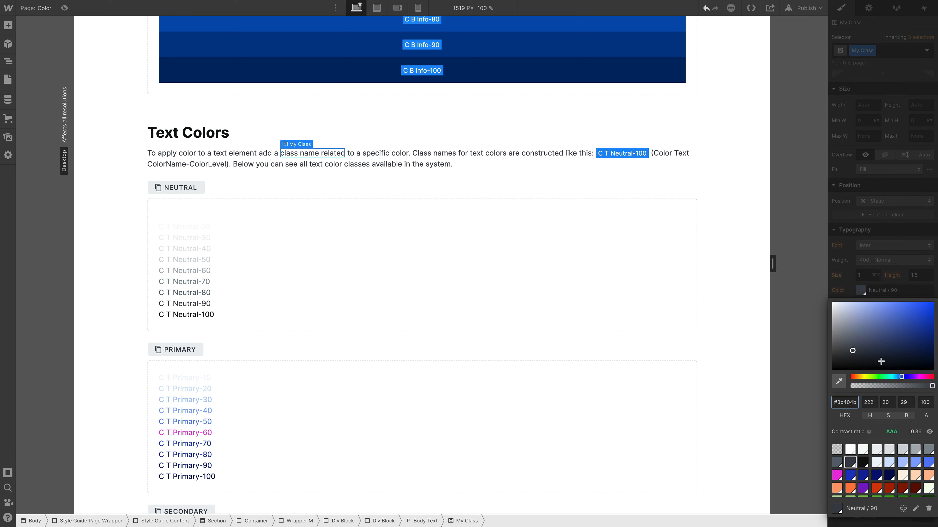
left_click(876, 488)
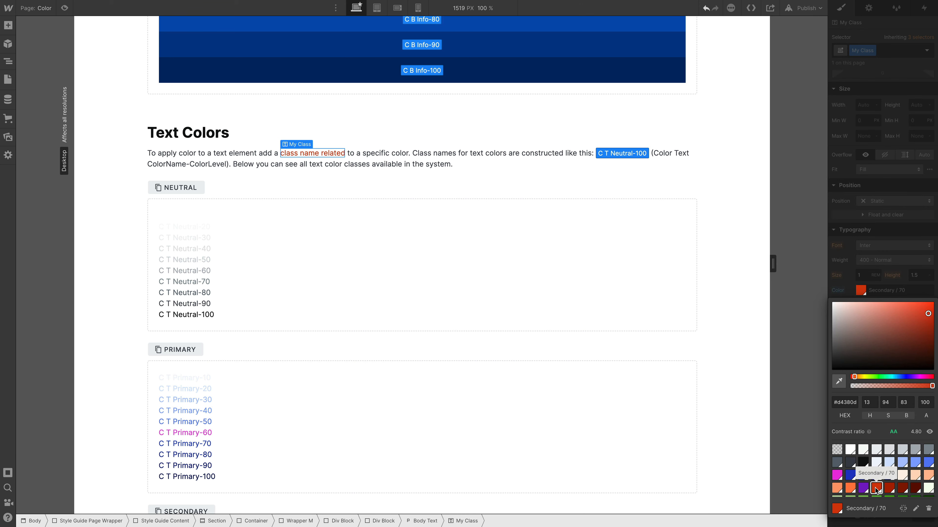
left_click(453, 167)
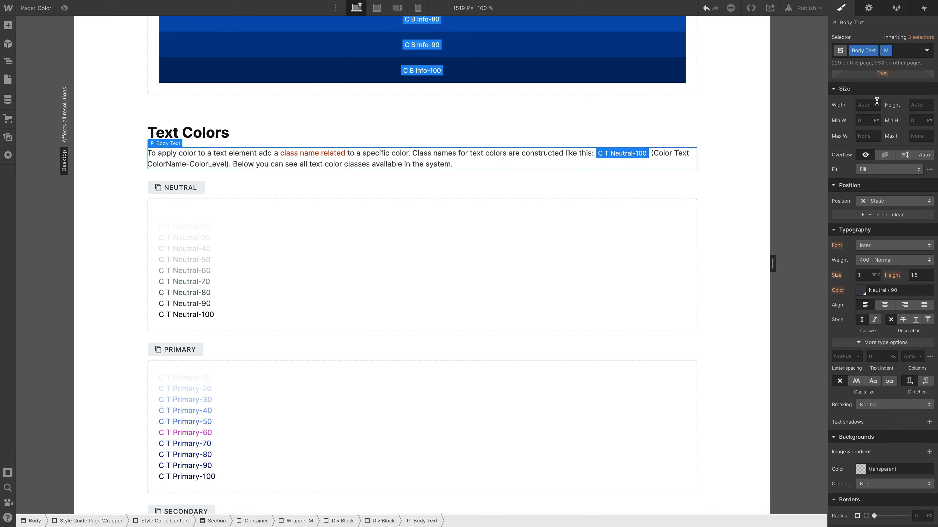
left_click(311, 155)
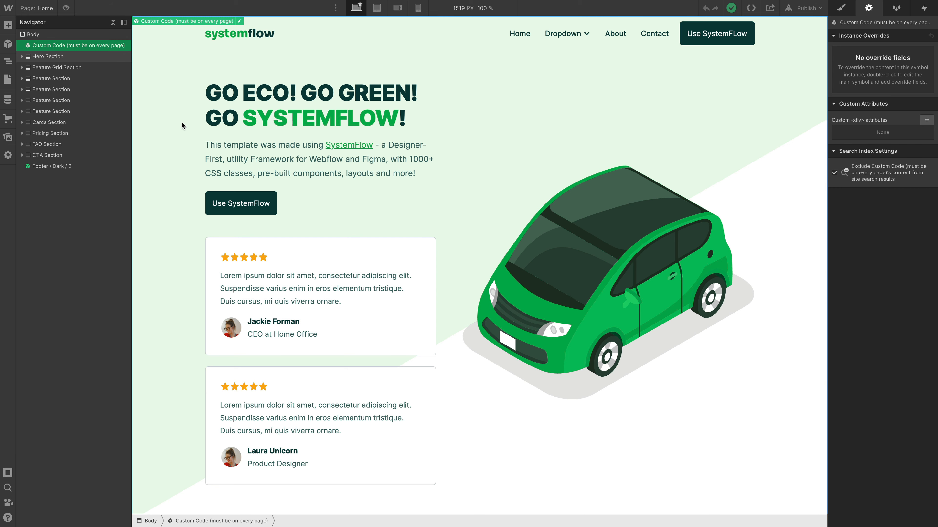
Step: Try changing the Primary / 60 swatch to the darker green #058540 from the SYSTEMFLOW heading span on the Home page, and cancel the edit
left_click(271, 125)
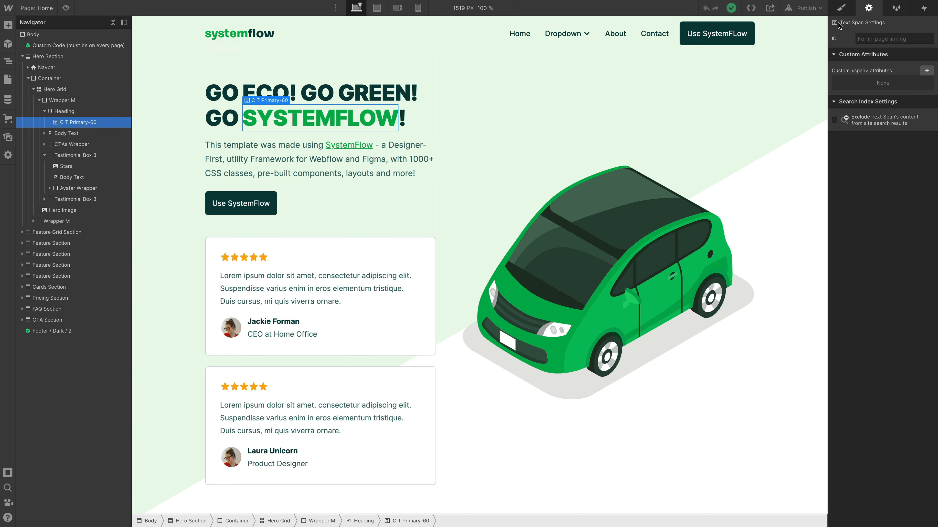
left_click(841, 8)
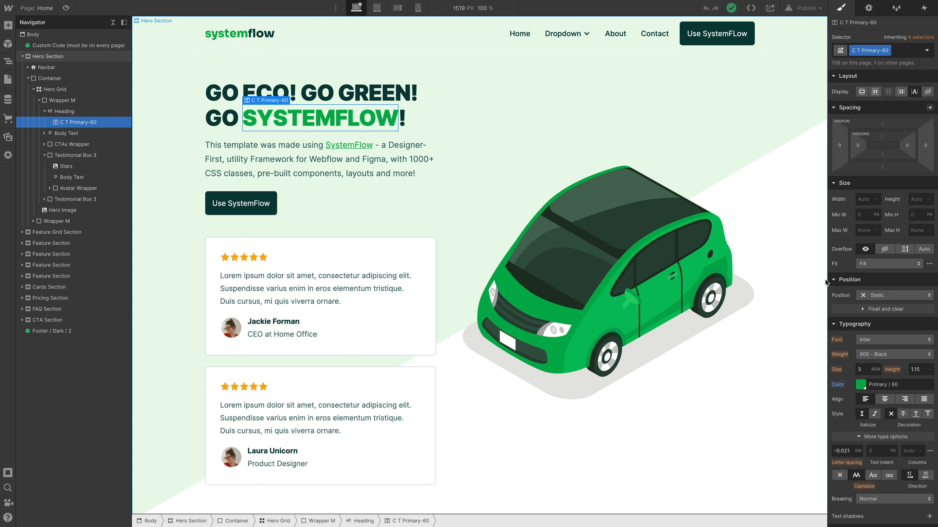
left_click(861, 389)
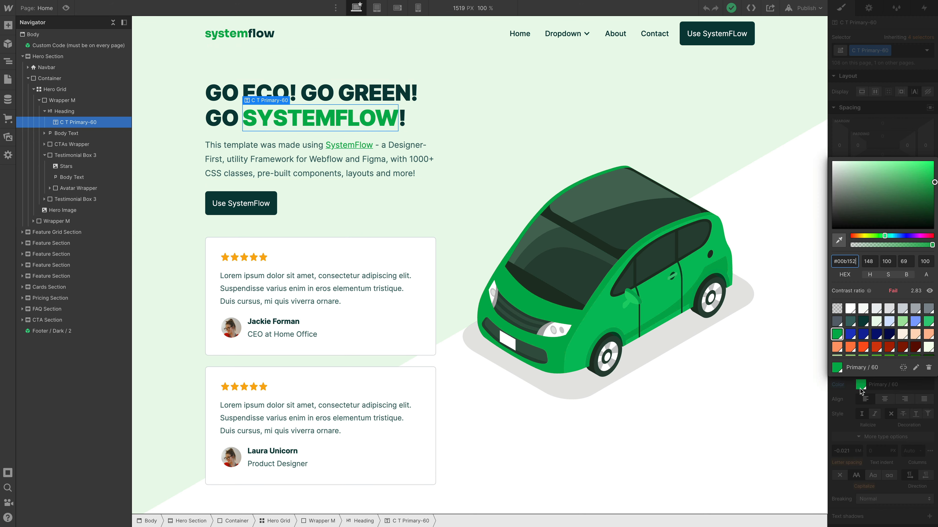
left_click(916, 368)
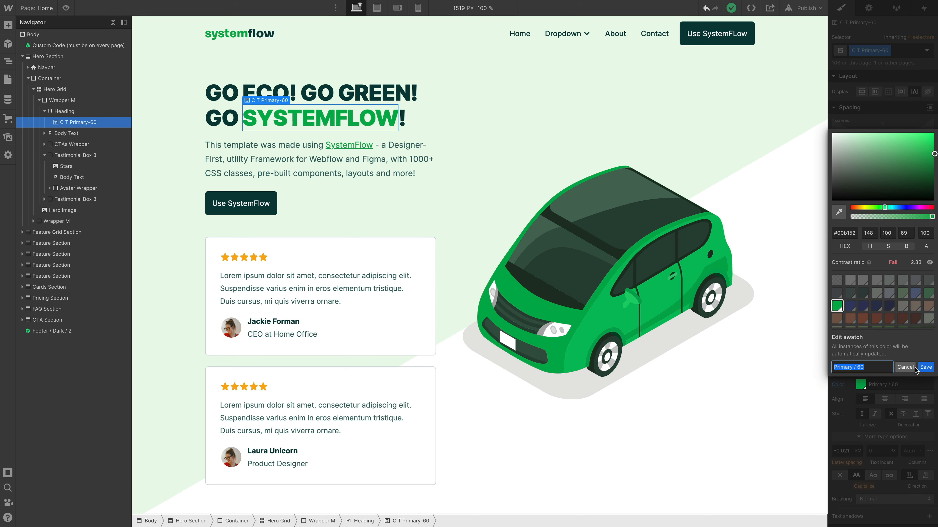
left_click(930, 165)
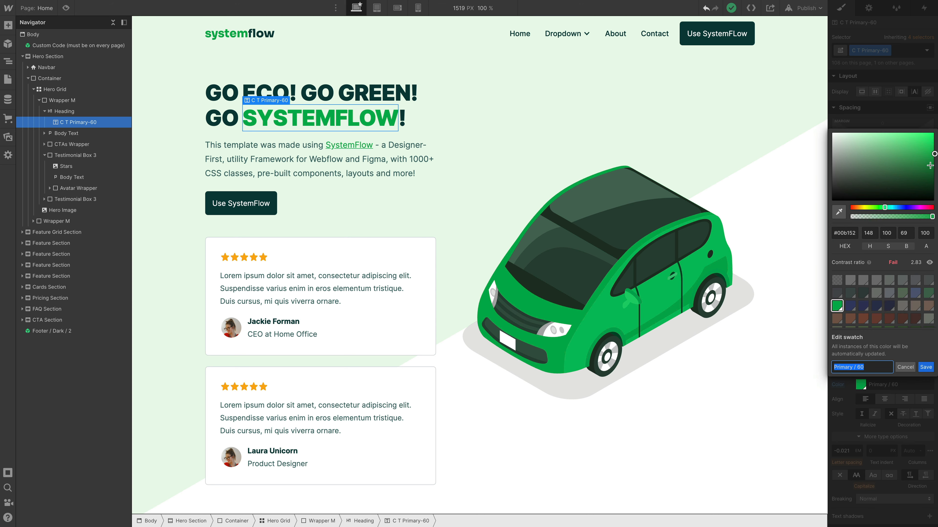
left_click(904, 368)
key("Escape")
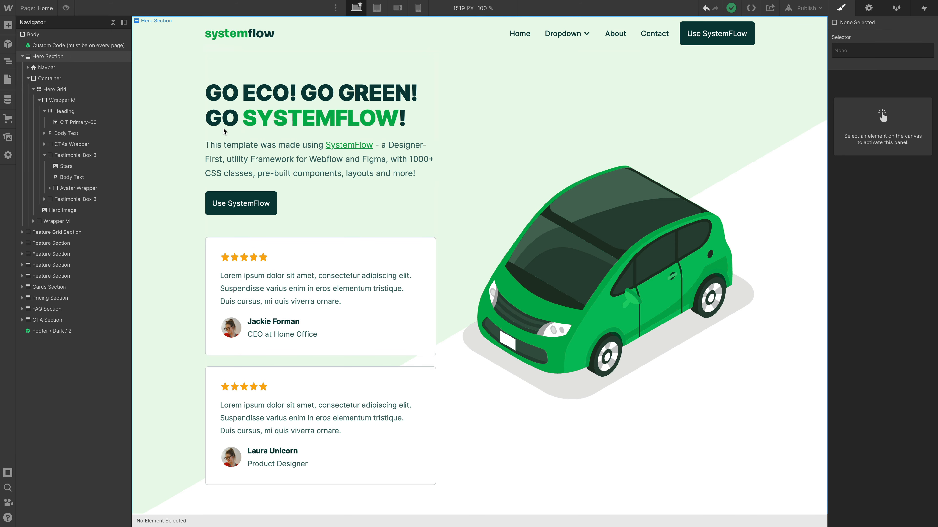
Step: Look over the Home page and open the list of the site's pages
scroll(228, 131, "down", 12)
scroll(228, 130, "up", 12)
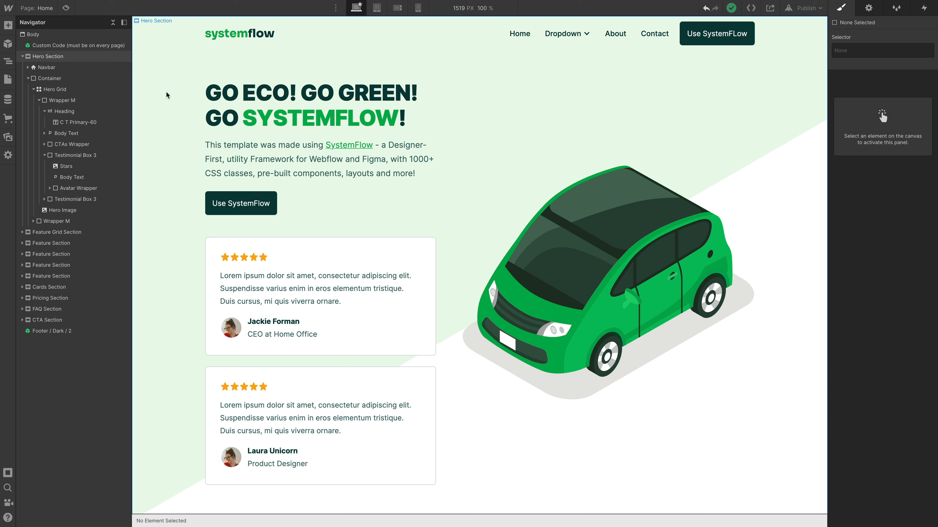
left_click(44, 11)
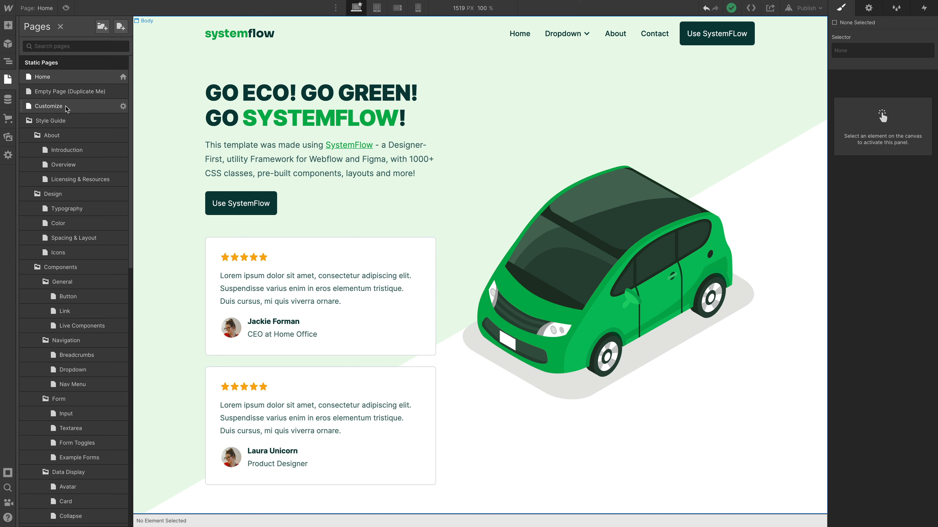